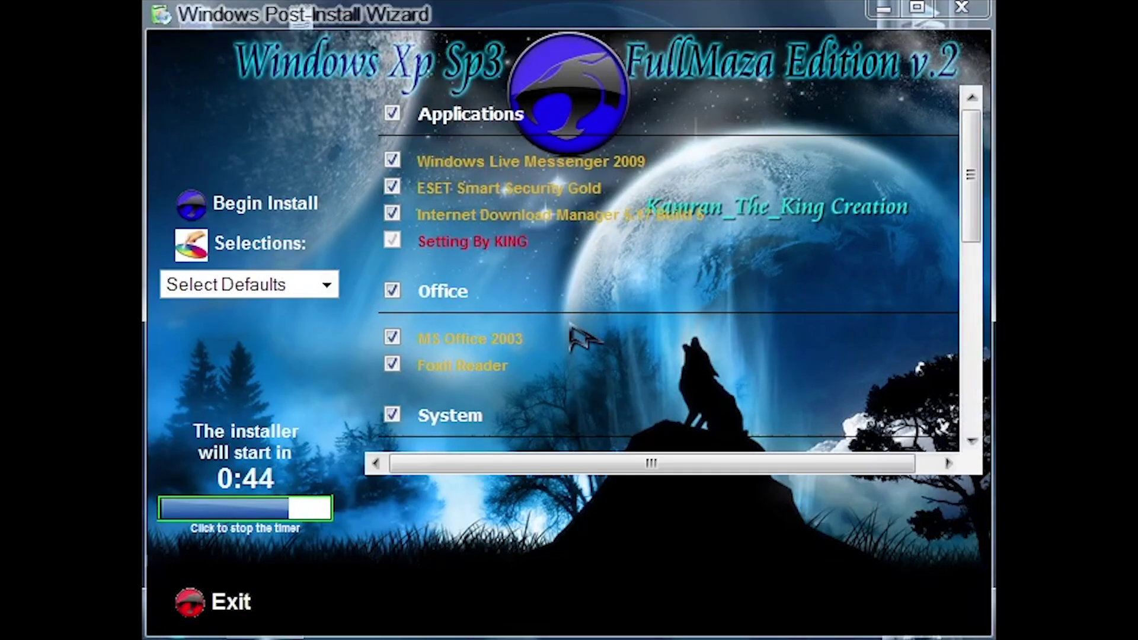
Set the Post-Install Wizard's Selections to Select All and begin installing every bundled application.
drag(979, 152, 977, 178)
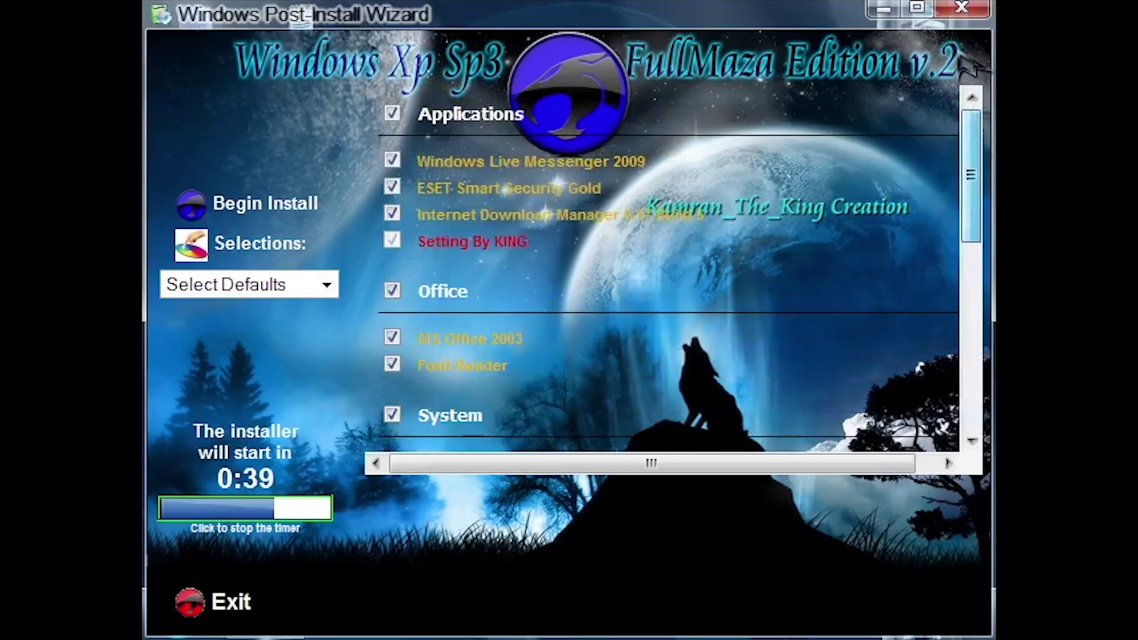
click(326, 285)
click(314, 355)
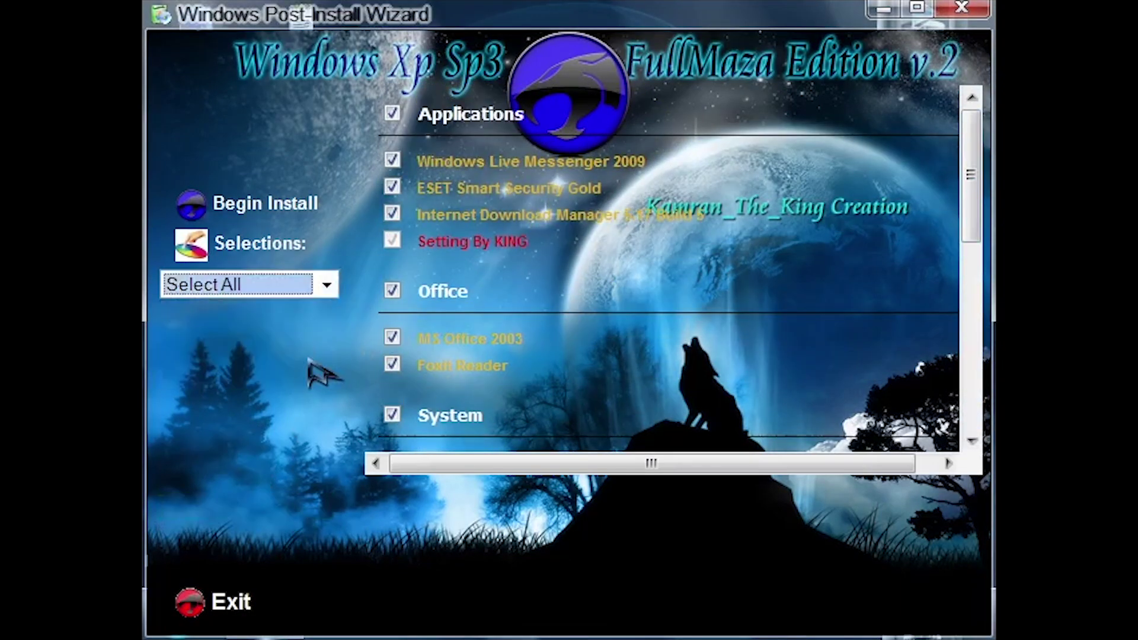
click(195, 207)
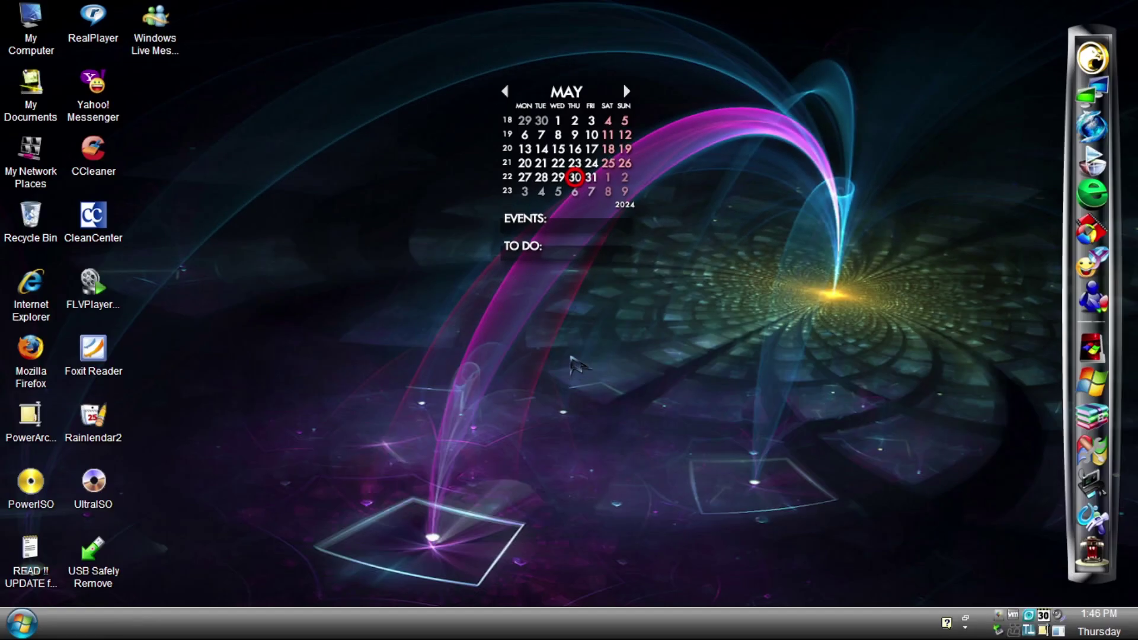
Once the finished desktop loads, bring up the Start menu with the Windows key.
key(super)
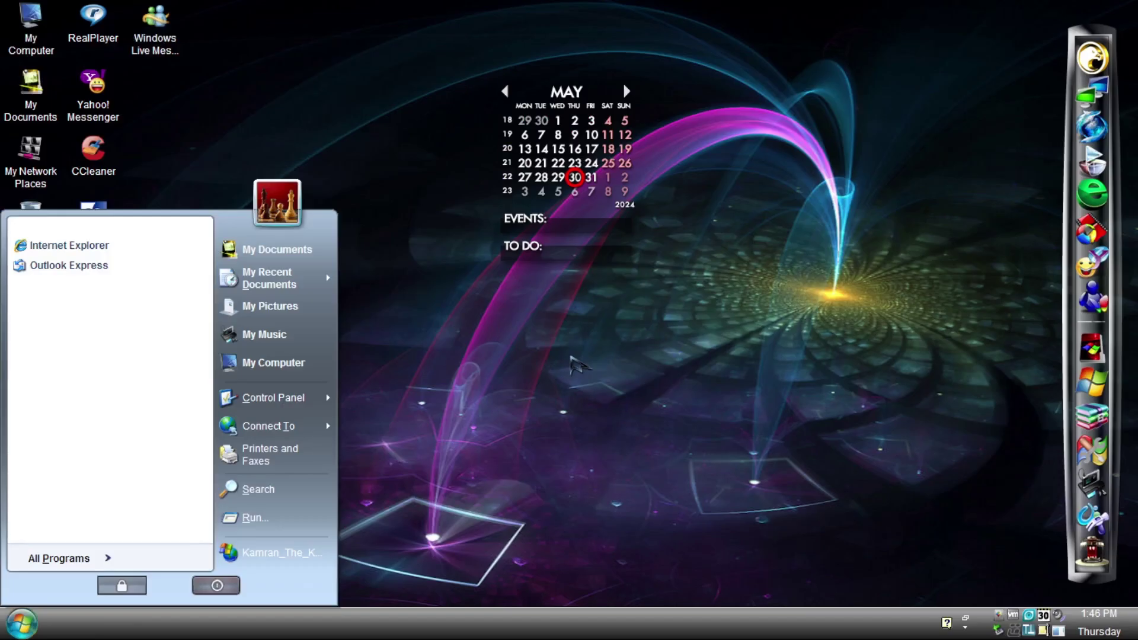
Open My Computer from the Start menu to list drives C:, D: and E:.
click(267, 399)
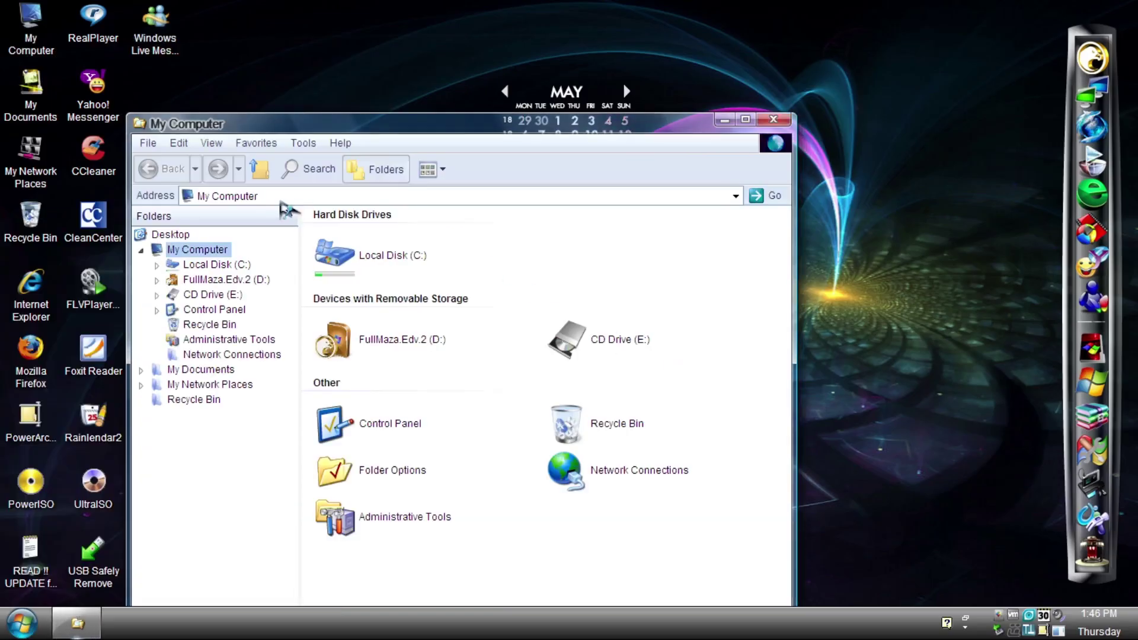
Move My Computer higher, then open Local Disk (C:) and its WINDOWS folder, revealing hidden contents.
drag(405, 128, 465, 49)
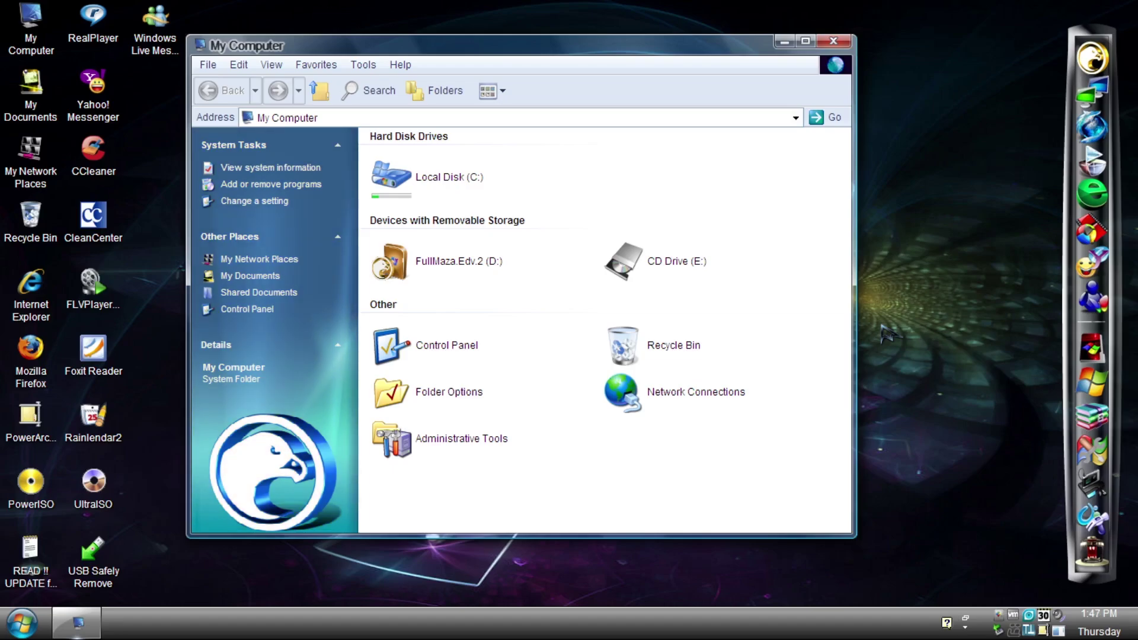
double_click(393, 176)
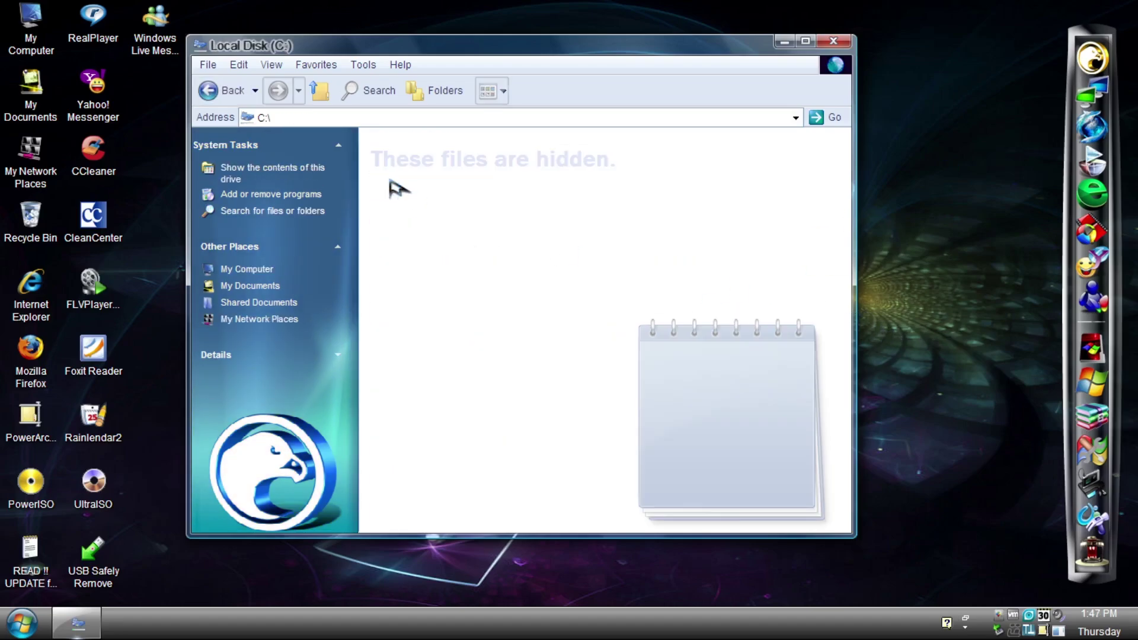
click(325, 177)
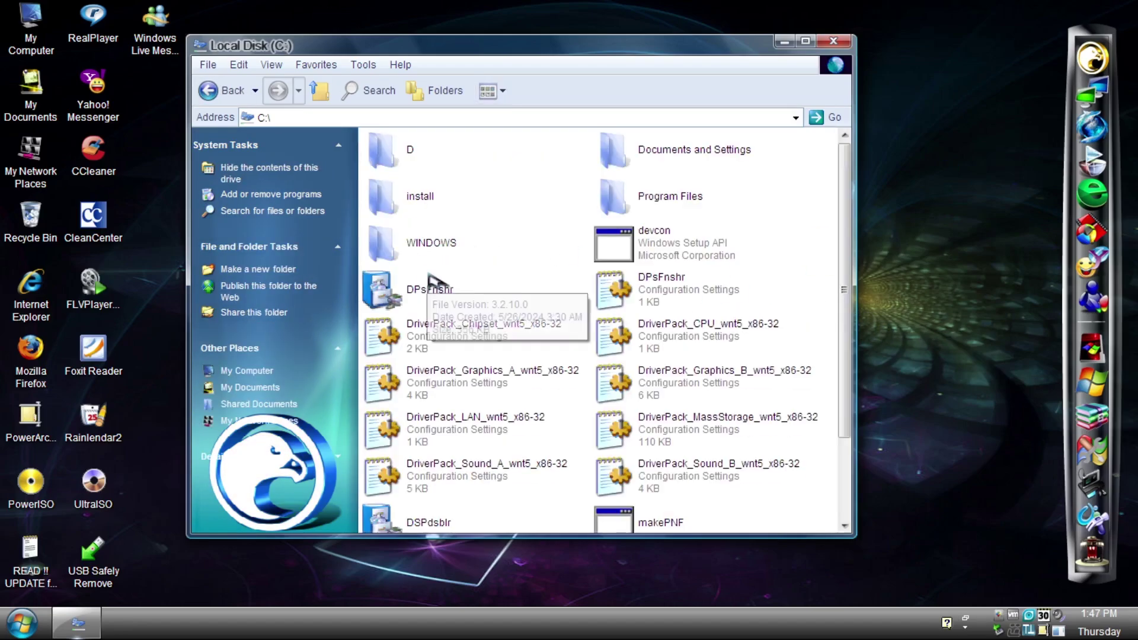
click(438, 256)
double_click(438, 256)
click(270, 173)
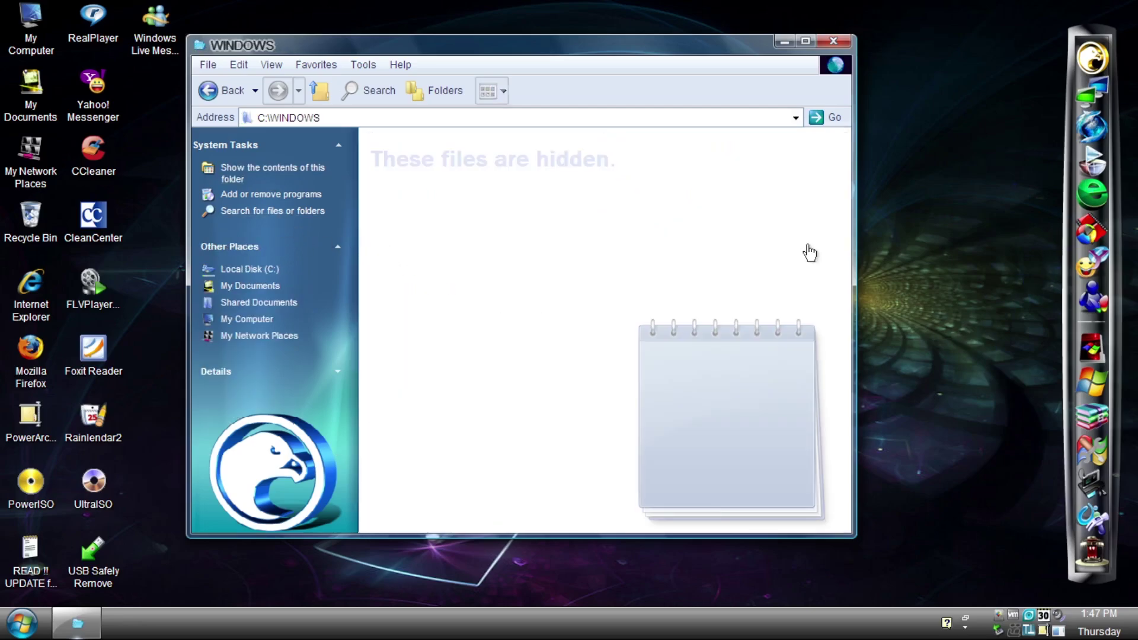
Scroll the WINDOWS folder, then go up three levels to arrive at Control Panel.
drag(847, 188, 847, 421)
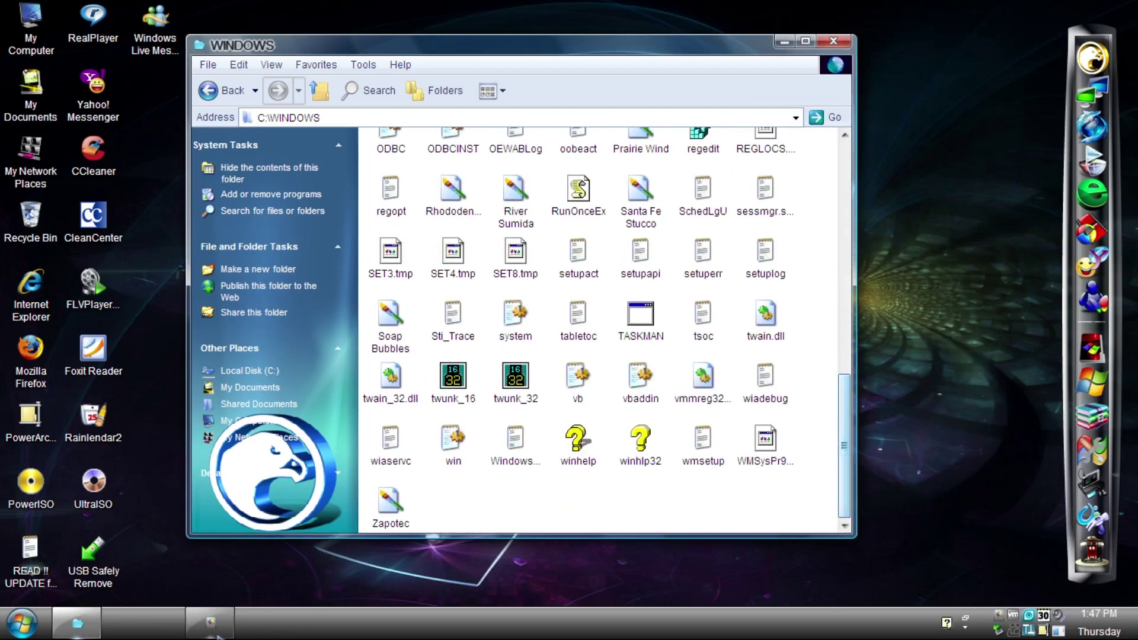
mouse_move(244, 626)
scroll(285, 297, up, 10)
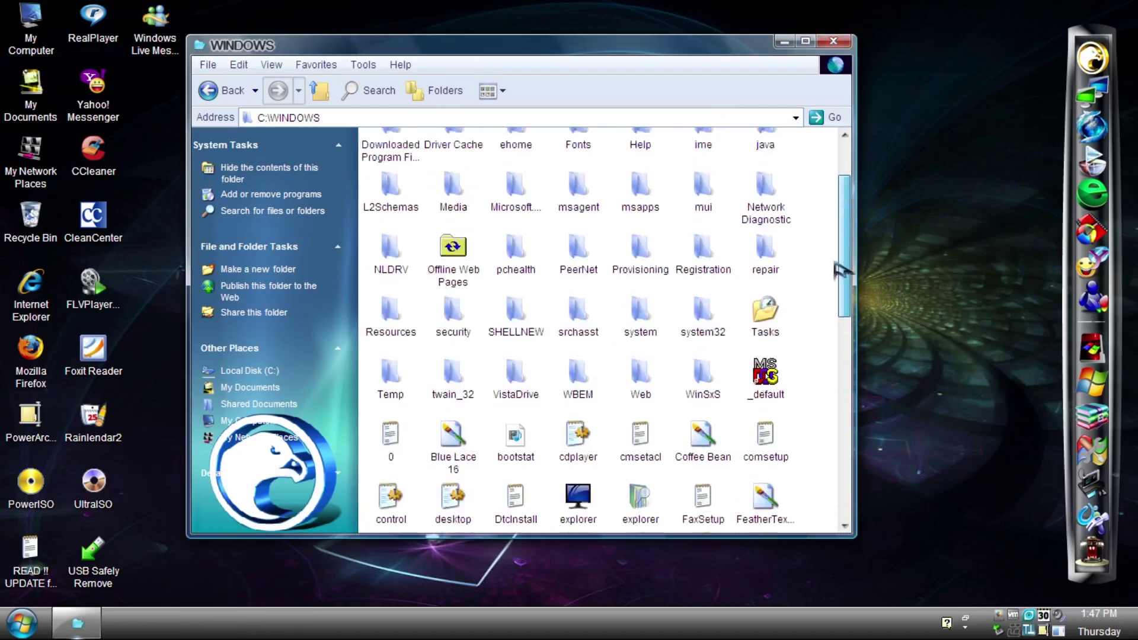
click(319, 90)
click(319, 90)
click(319, 90)
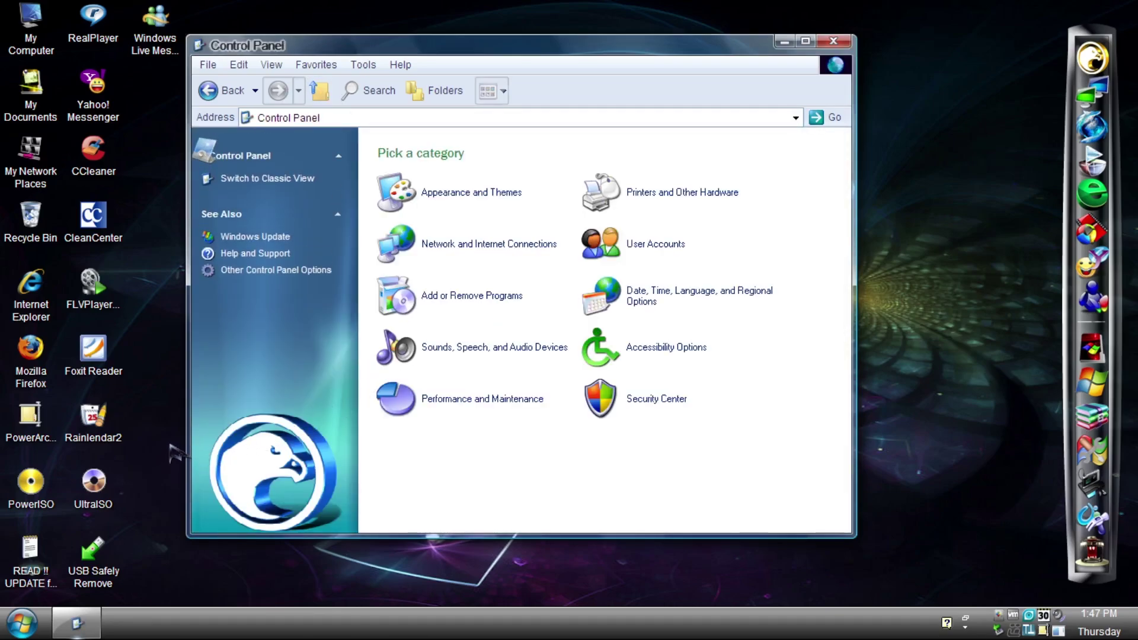
Switch Control Panel to Classic View and scroll through the individual applet icons.
click(265, 180)
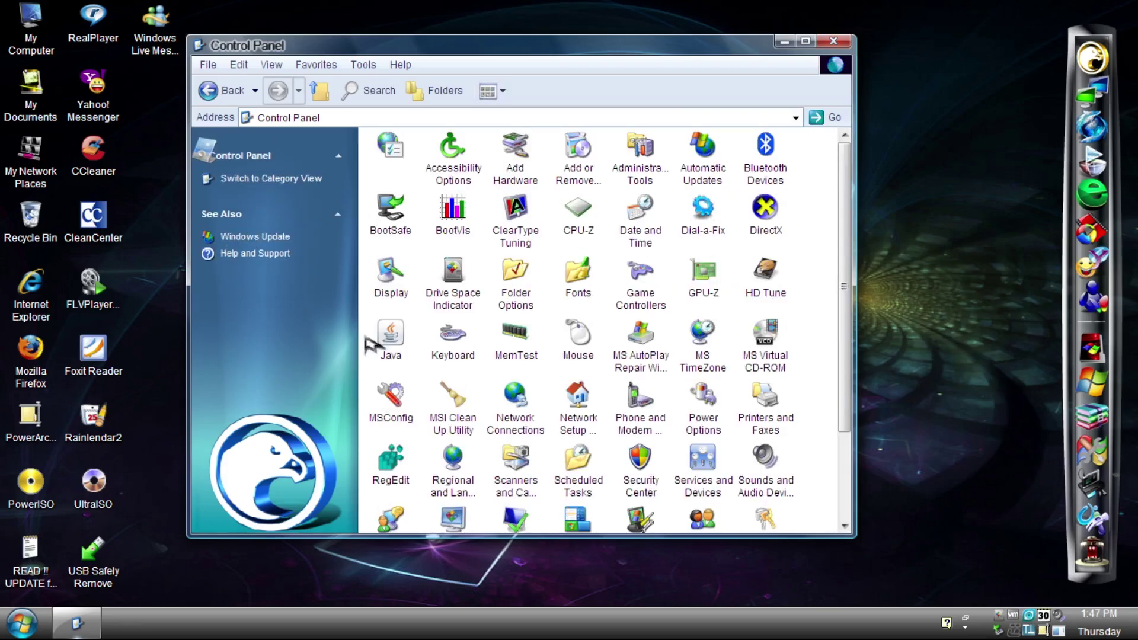
drag(844, 325, 851, 415)
scroll(711, 332, up, 3)
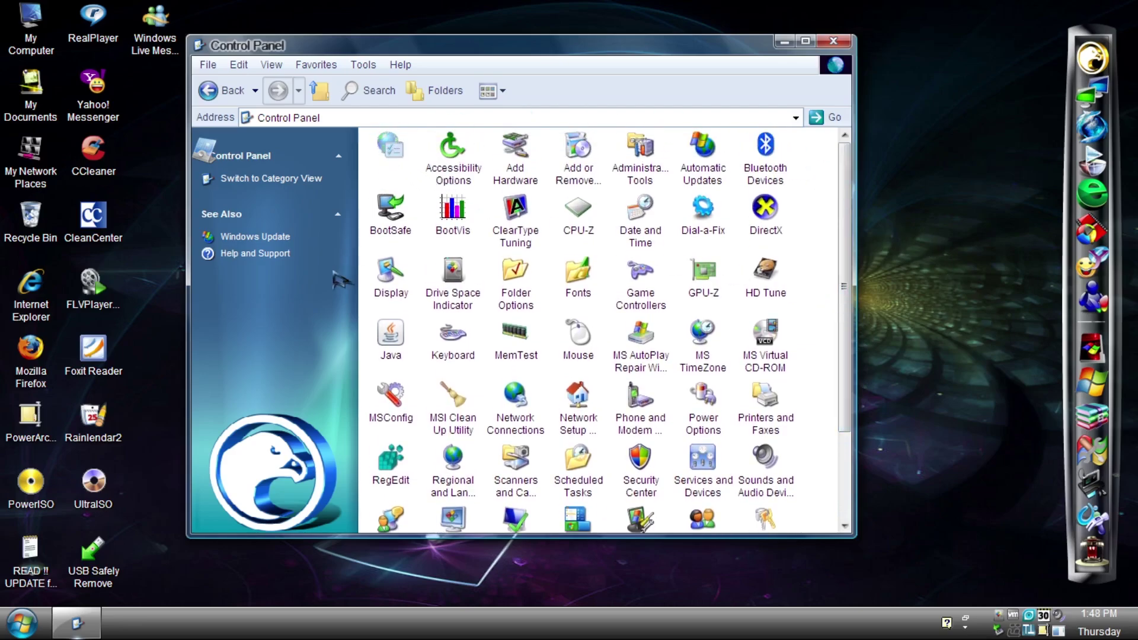
double_click(456, 293)
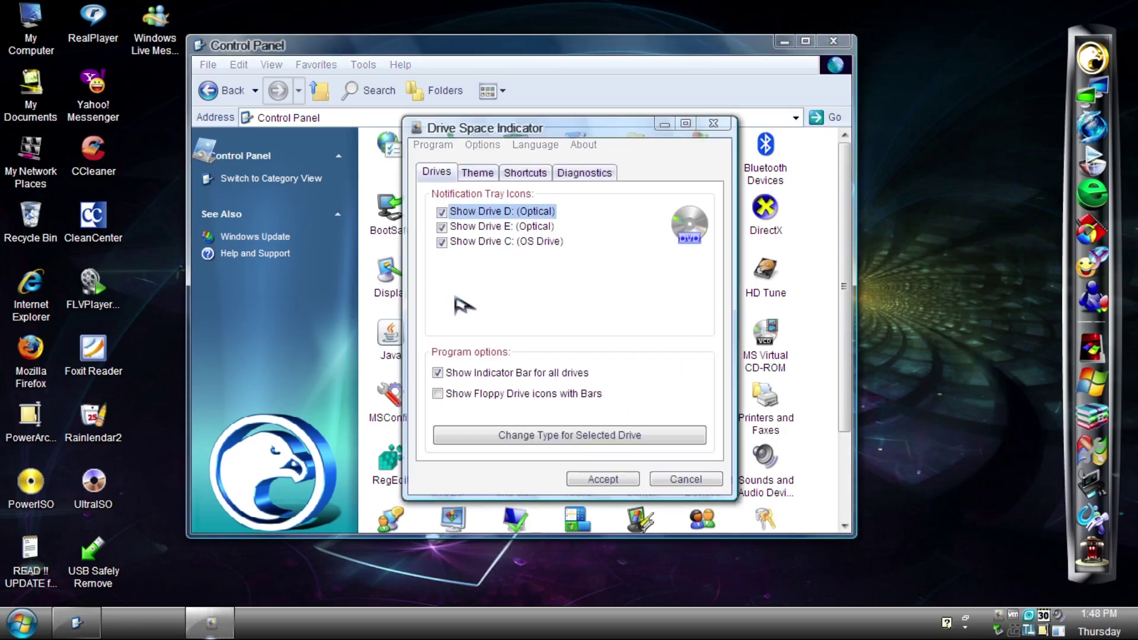
click(477, 176)
click(526, 173)
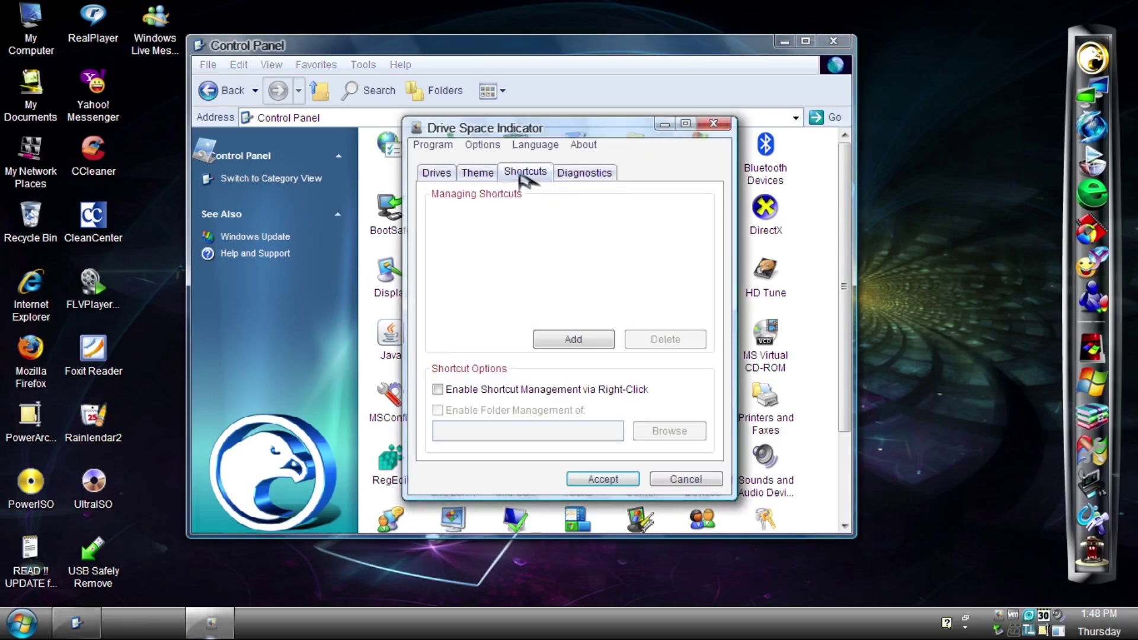
click(584, 173)
click(437, 172)
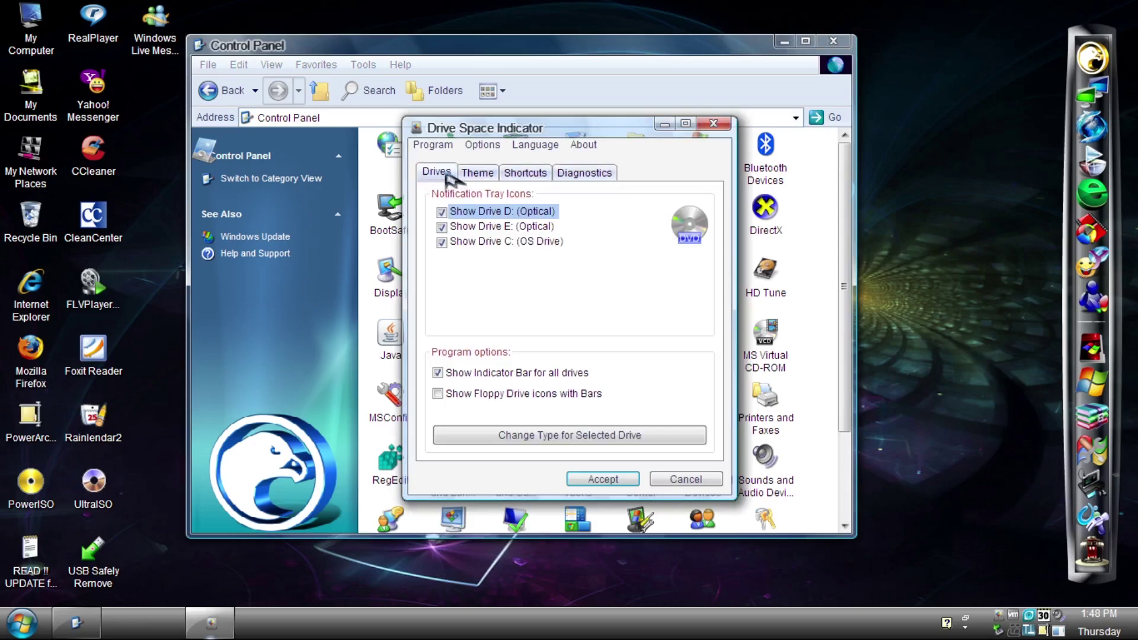
click(619, 478)
double_click(651, 360)
click(324, 270)
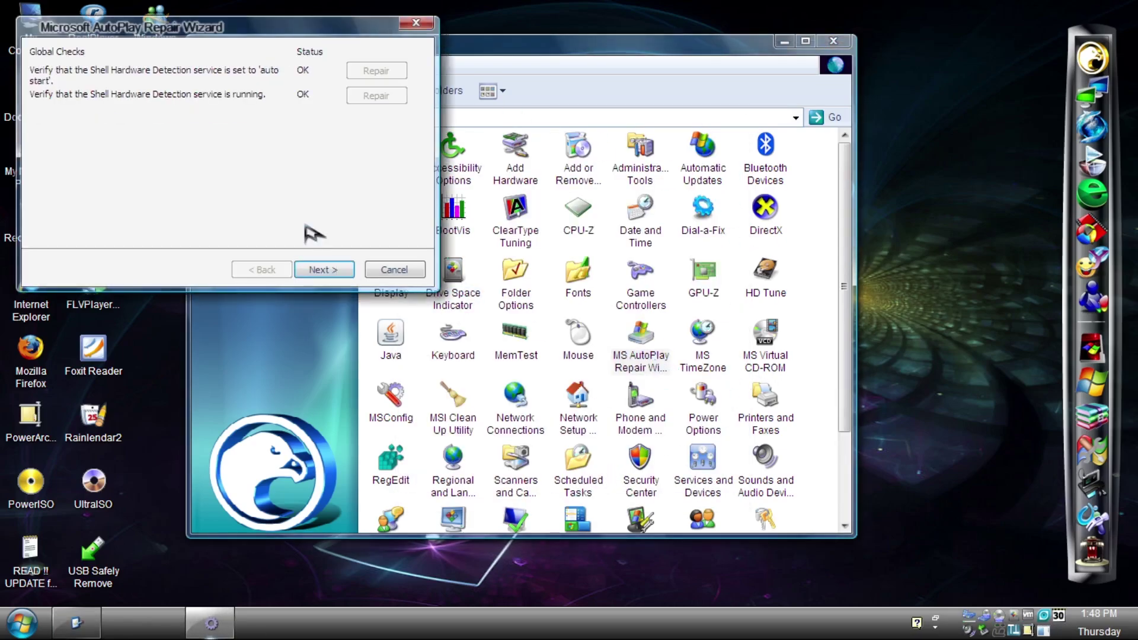
click(324, 270)
click(394, 270)
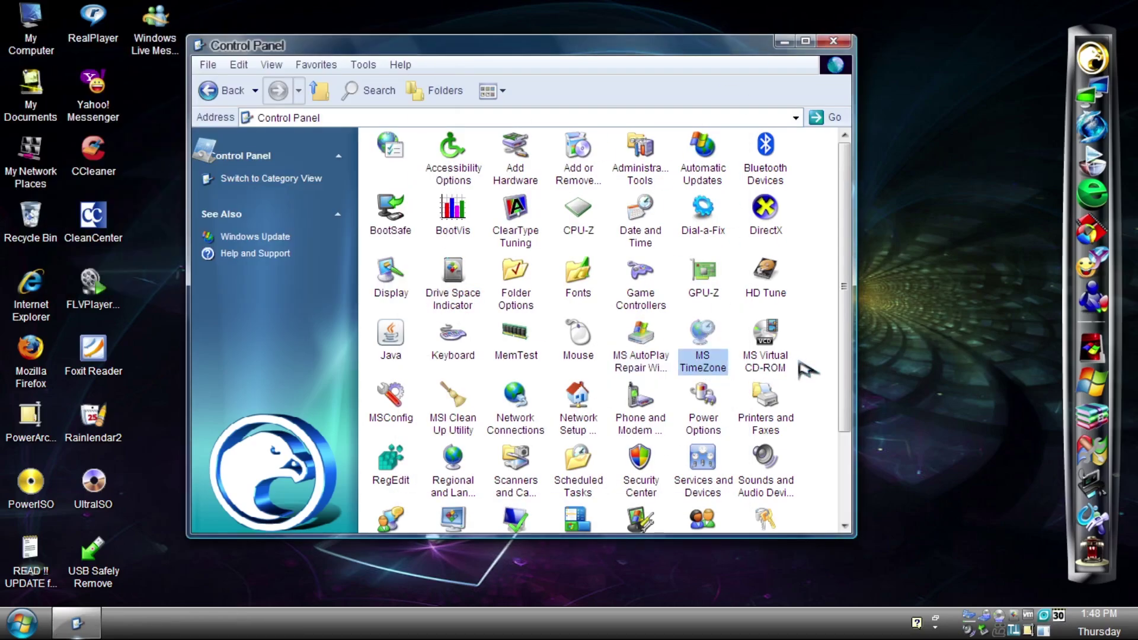
key(Return)
key(Escape)
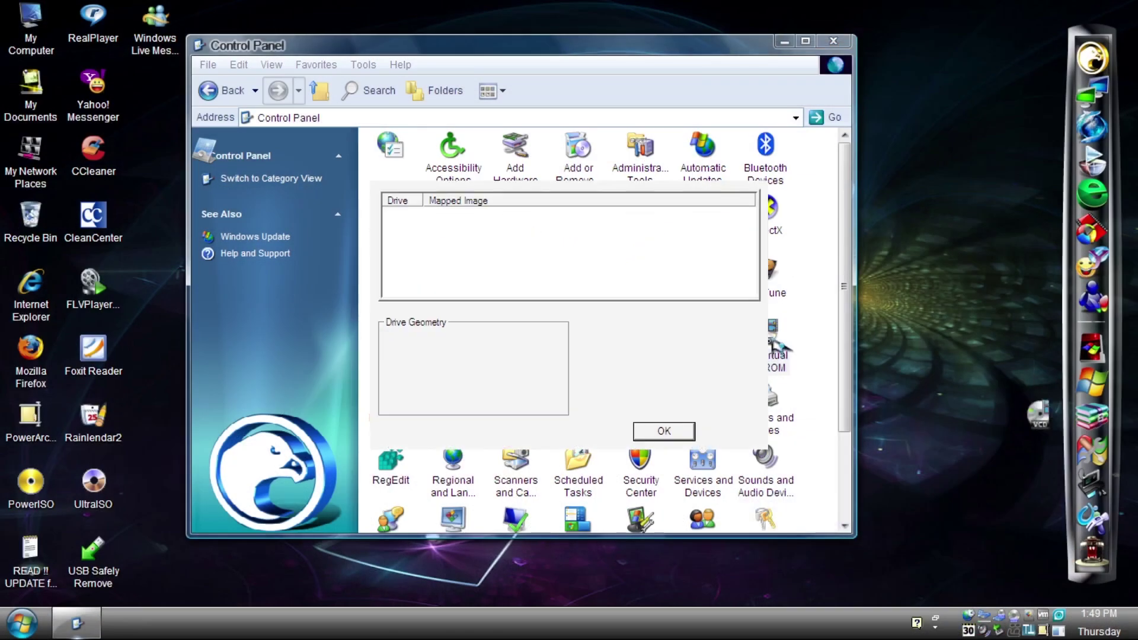
click(614, 355)
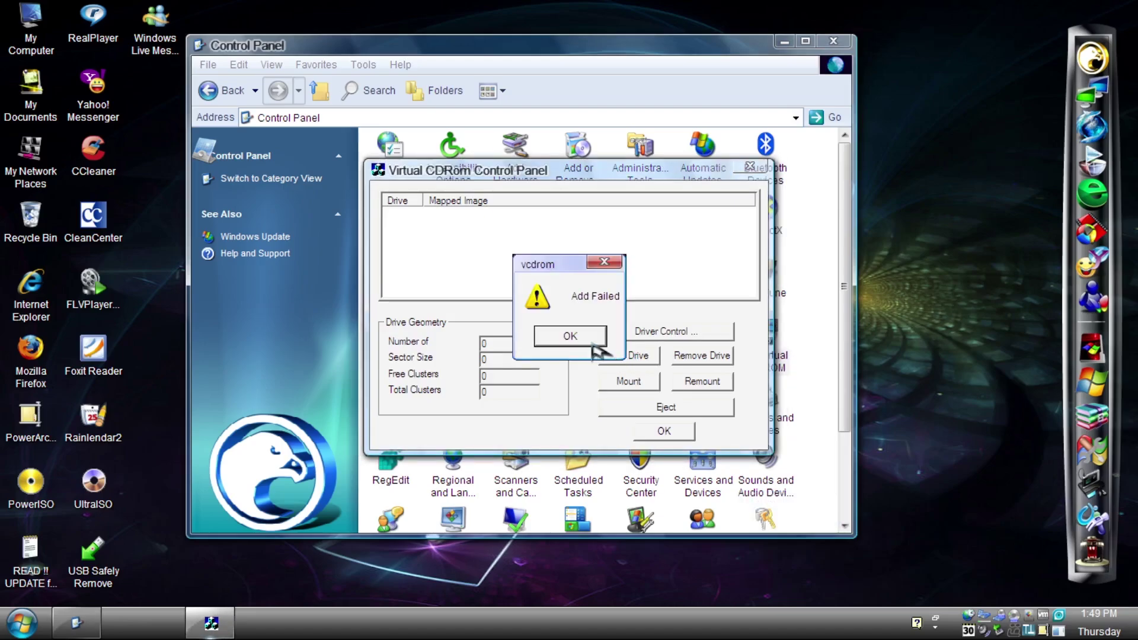
click(592, 342)
click(664, 431)
drag(845, 342, 821, 508)
click(818, 504)
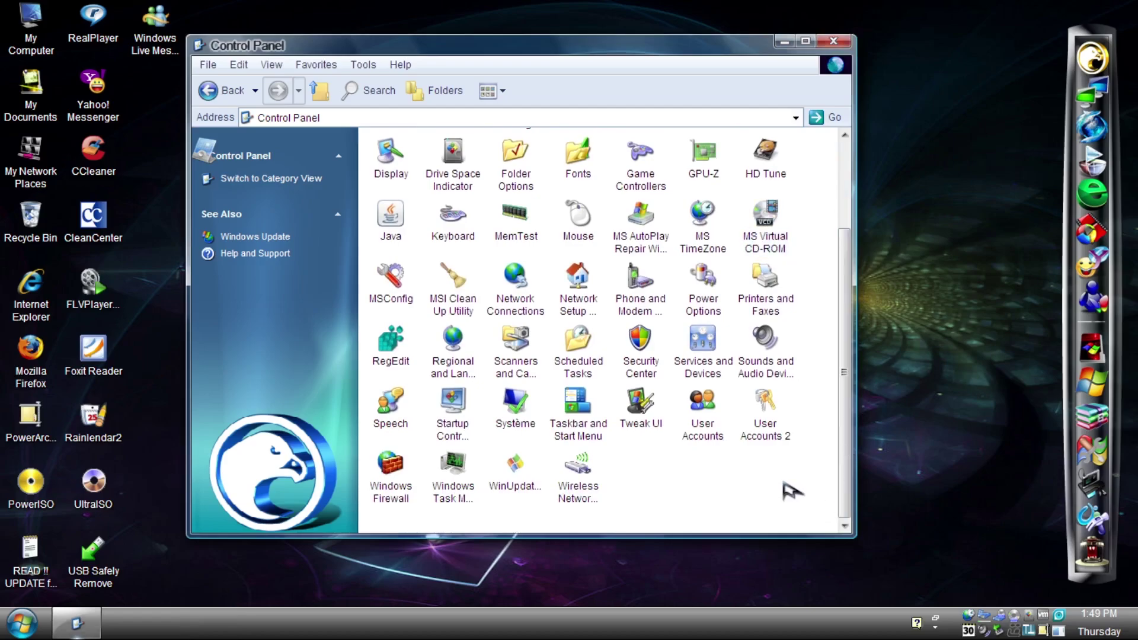
double_click(578, 415)
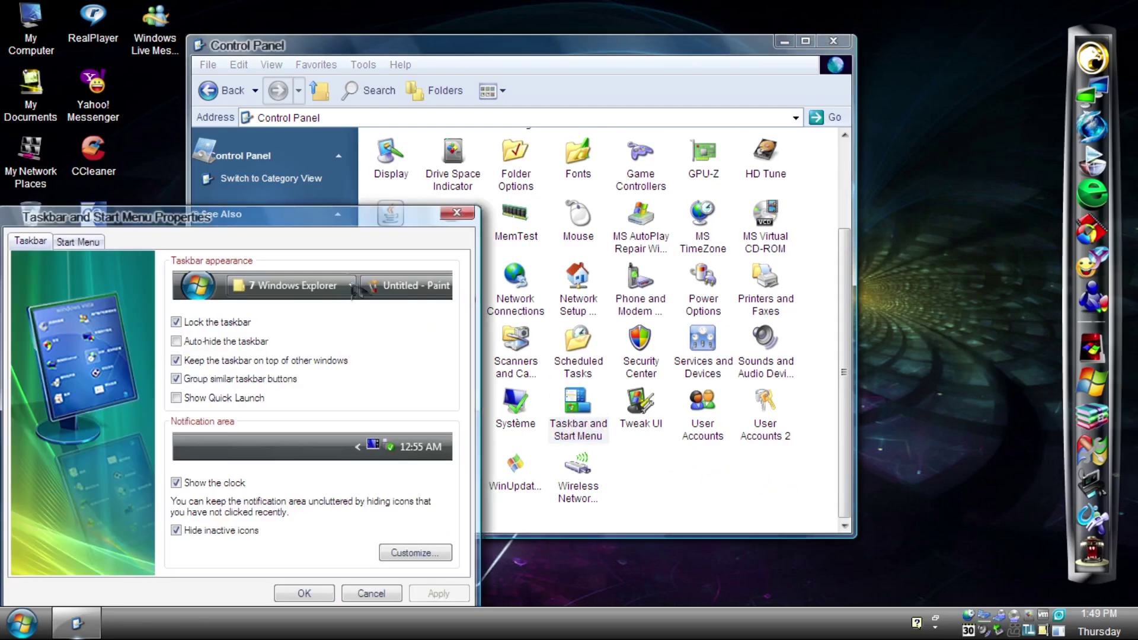
drag(271, 225, 282, 187)
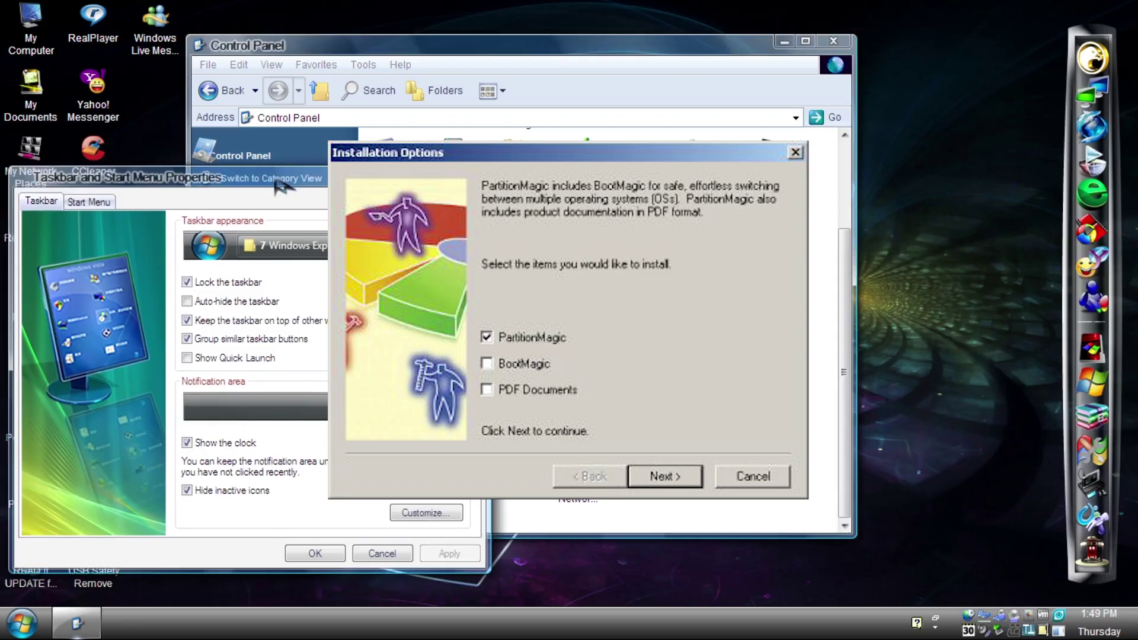
click(87, 201)
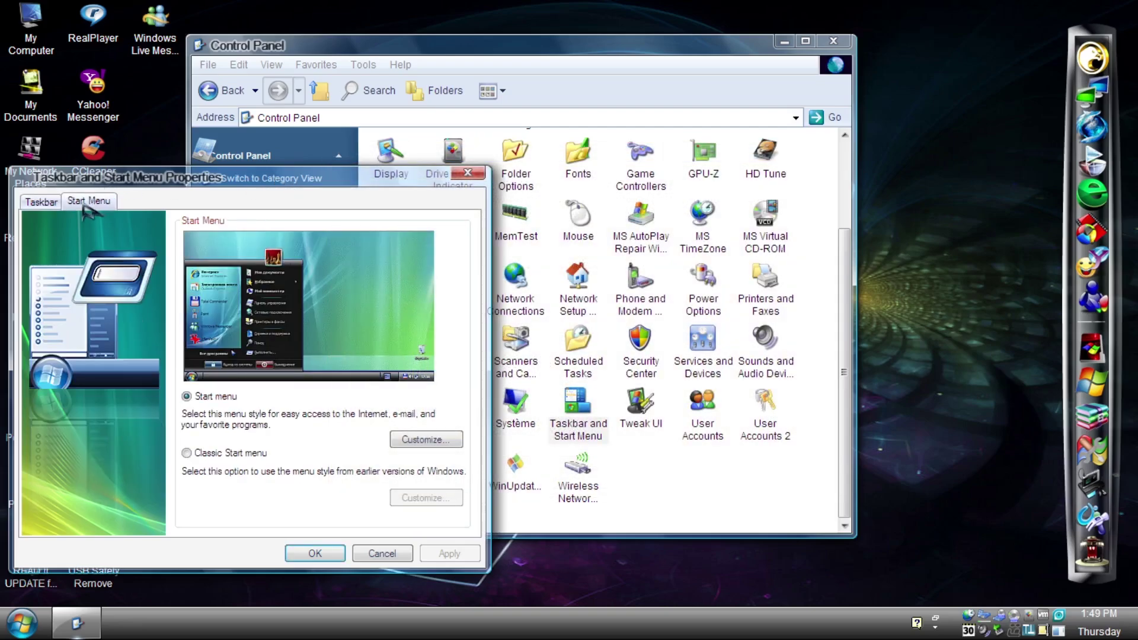
click(531, 418)
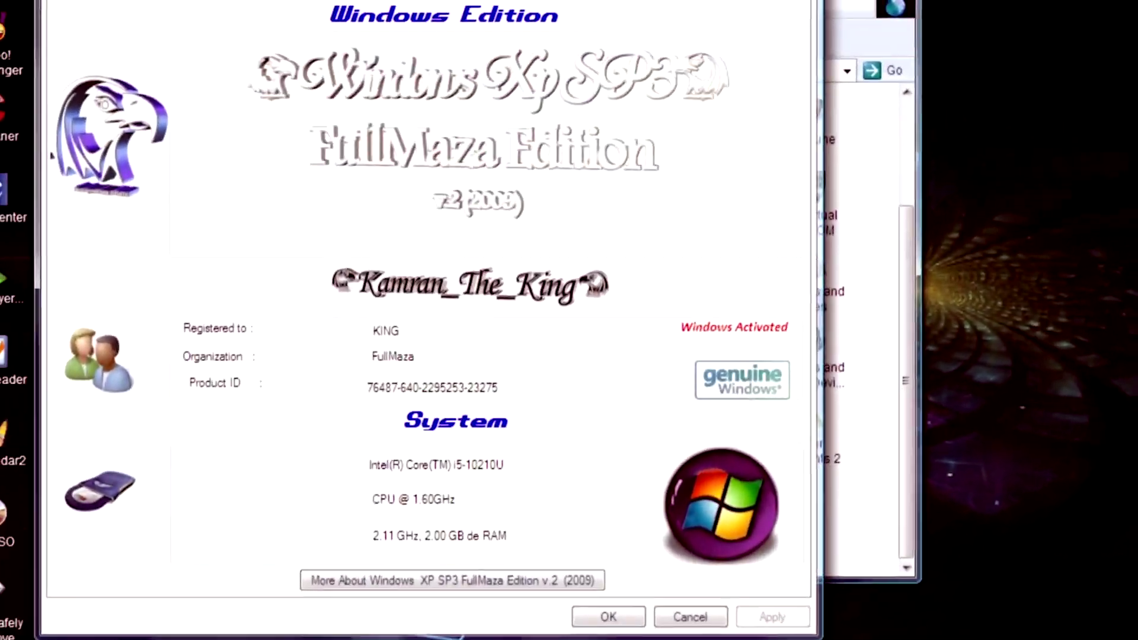
Show the FullMaza Edition details in System Properties, then open file search with Win+F.
click(355, 587)
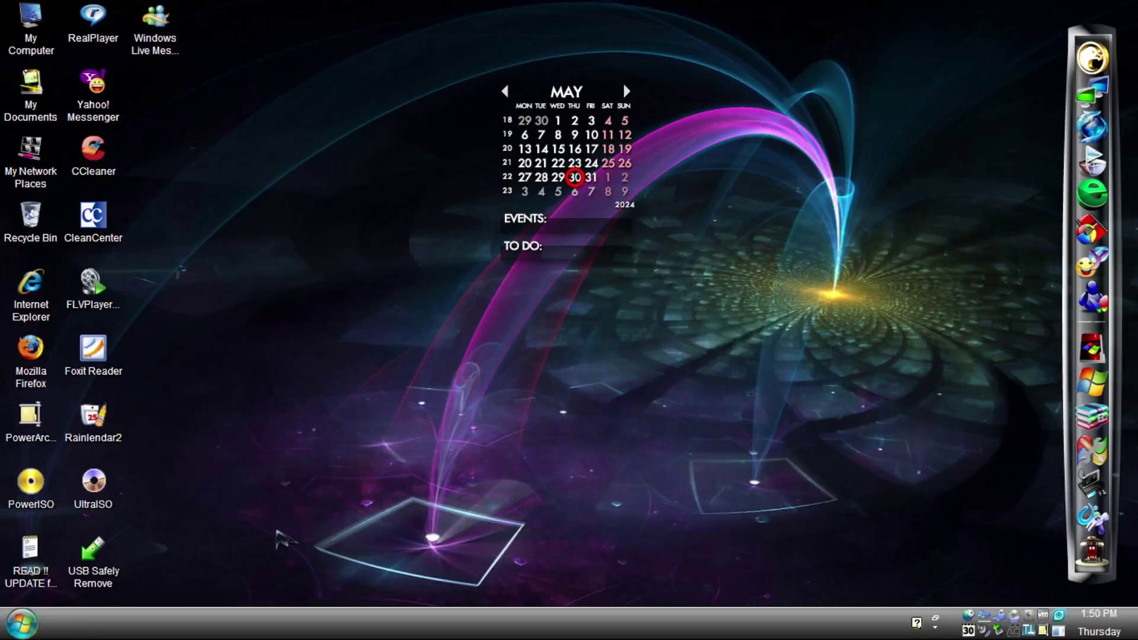
key(super+f)
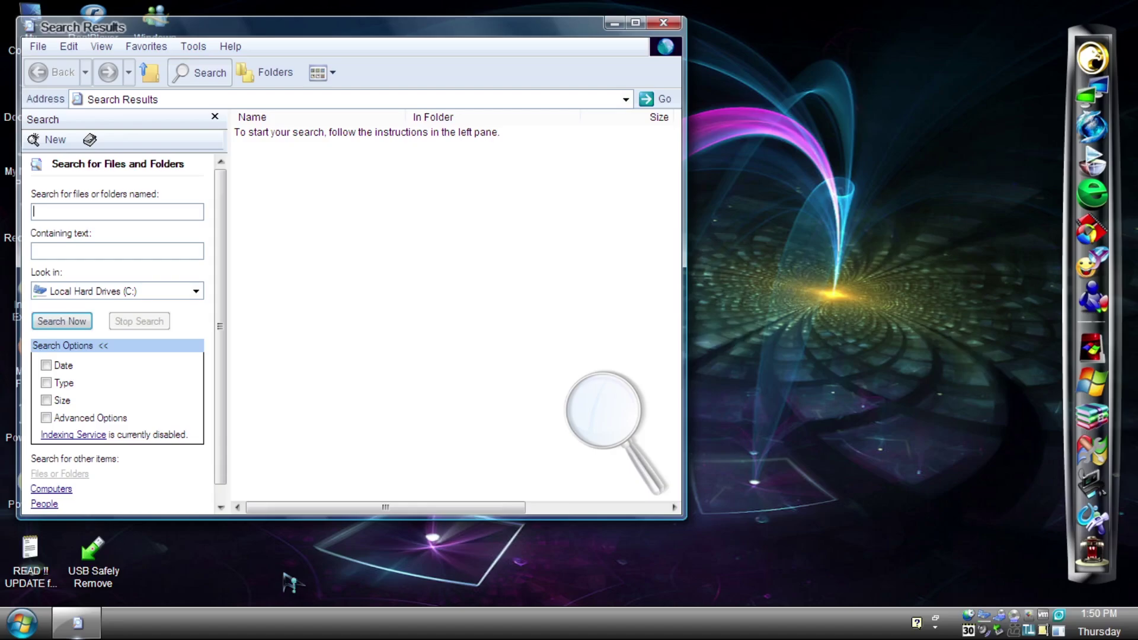
Close the search window and open Display Properties from the desktop's right-click menu.
click(664, 25)
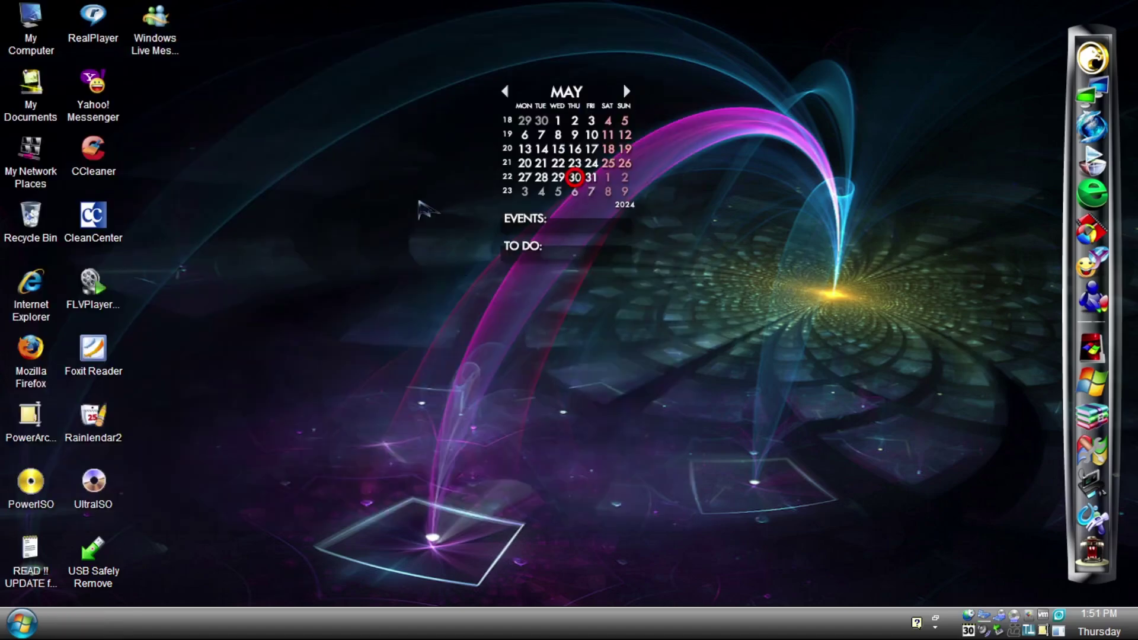
right_click(419, 203)
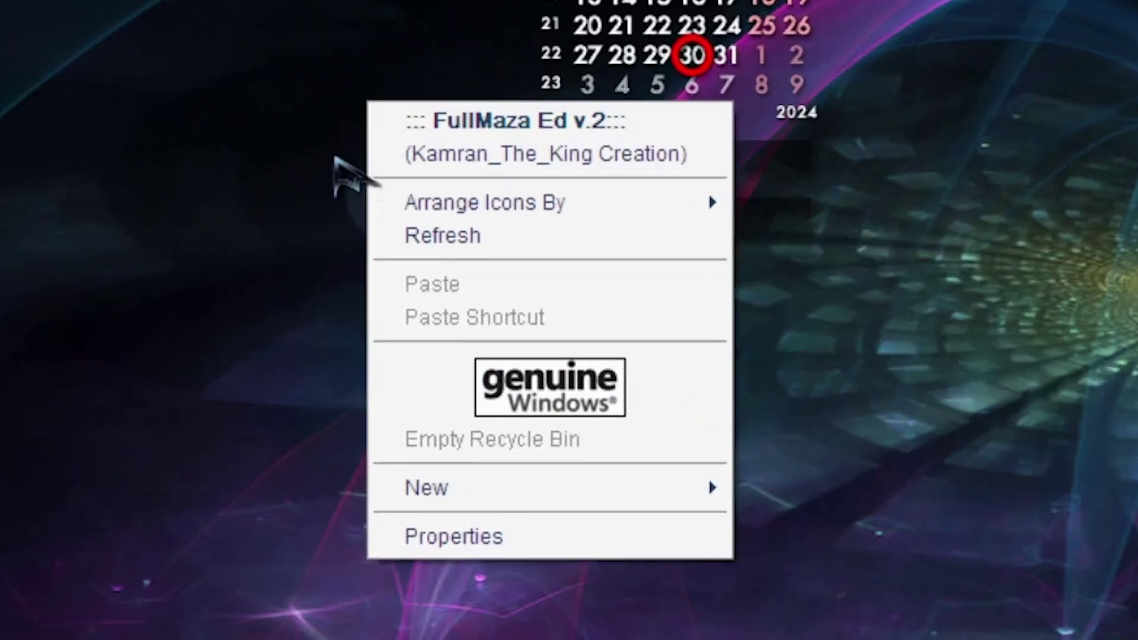
click(426, 540)
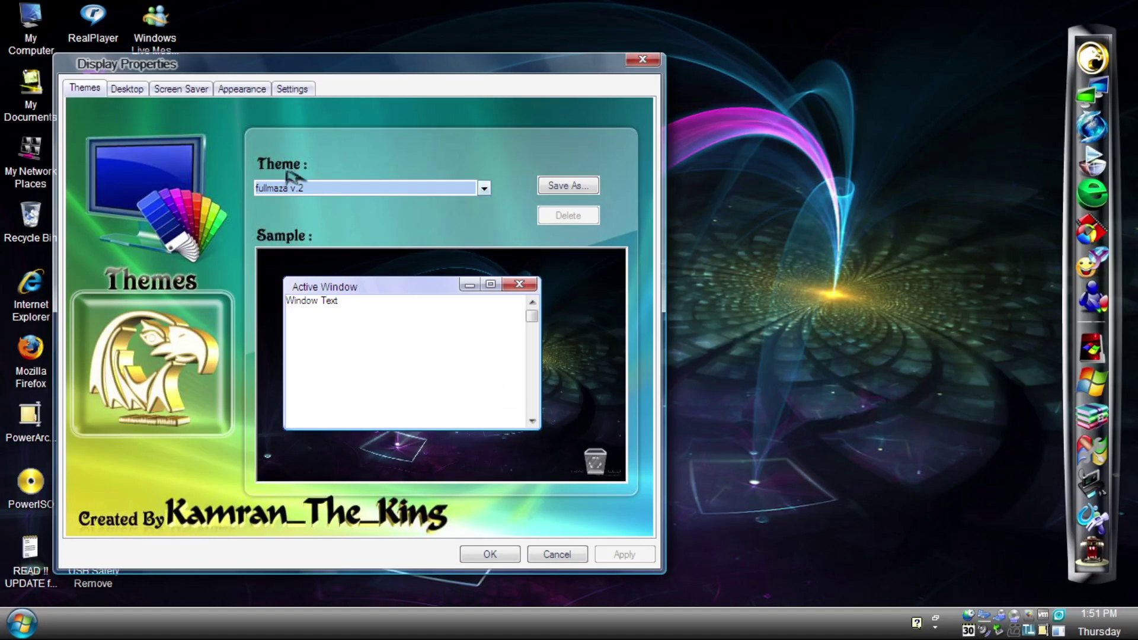
Browse the Desktop, Screen Saver, Appearance and Settings tabs, then return to Themes.
click(131, 91)
click(191, 90)
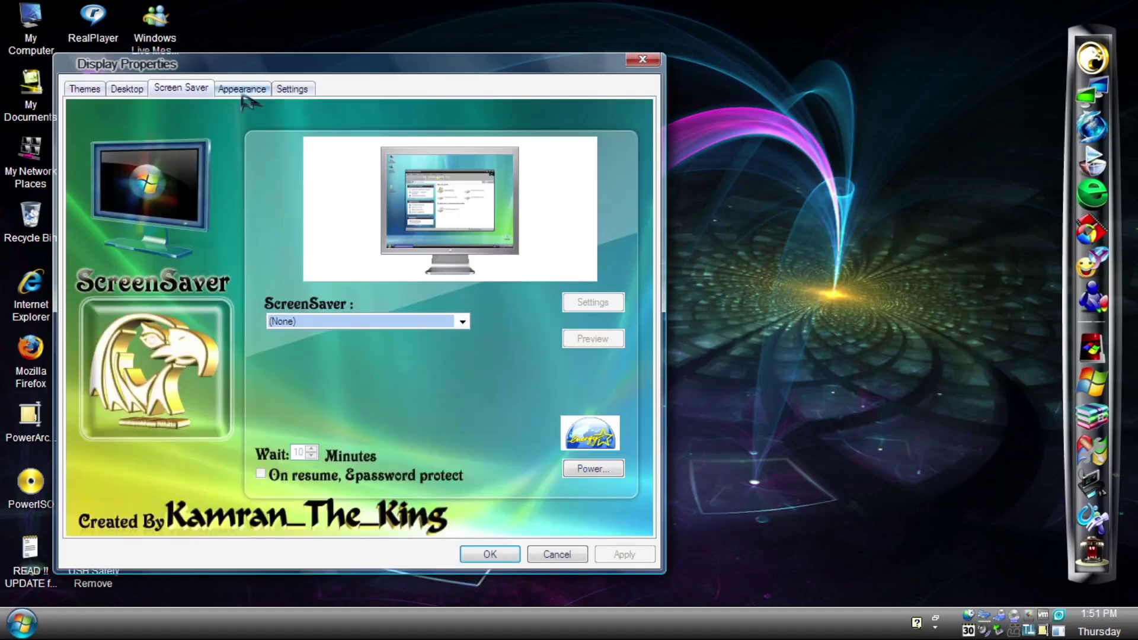
click(243, 96)
click(298, 96)
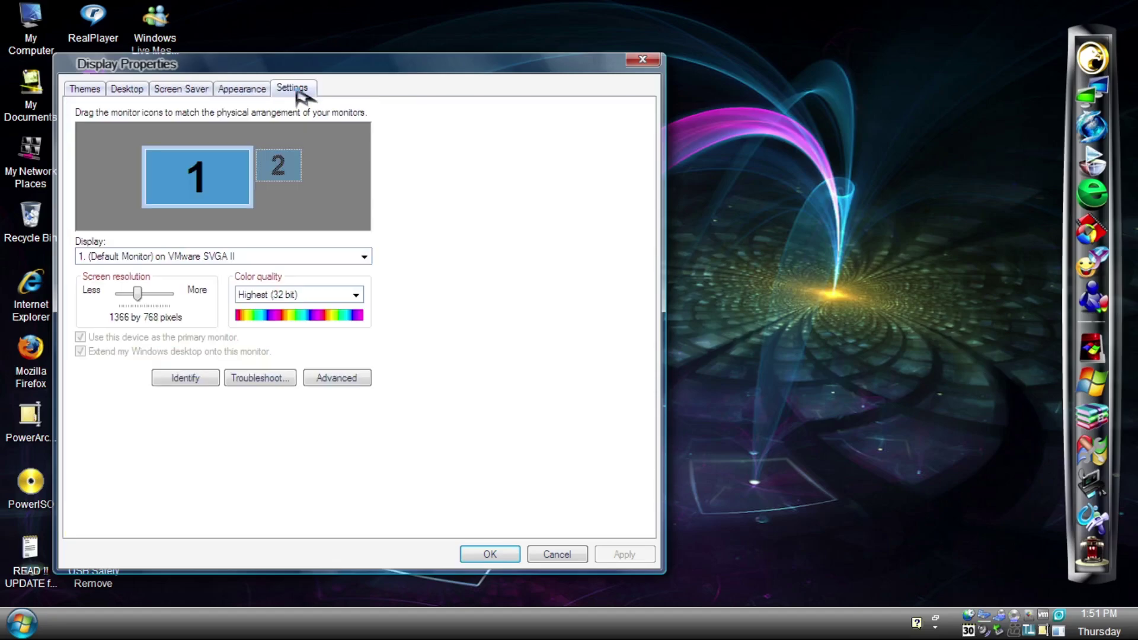
click(104, 90)
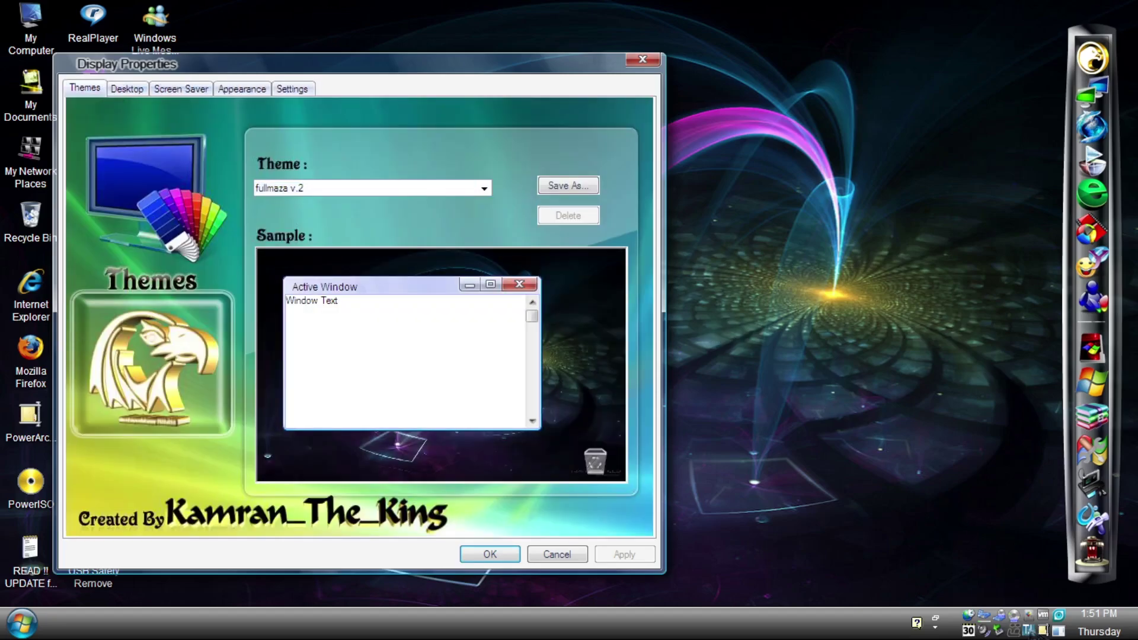
Cycle the window frames through the Aero, CXP and two other TrueTransparency skins.
right_click(983, 629)
mouse_move(1008, 586)
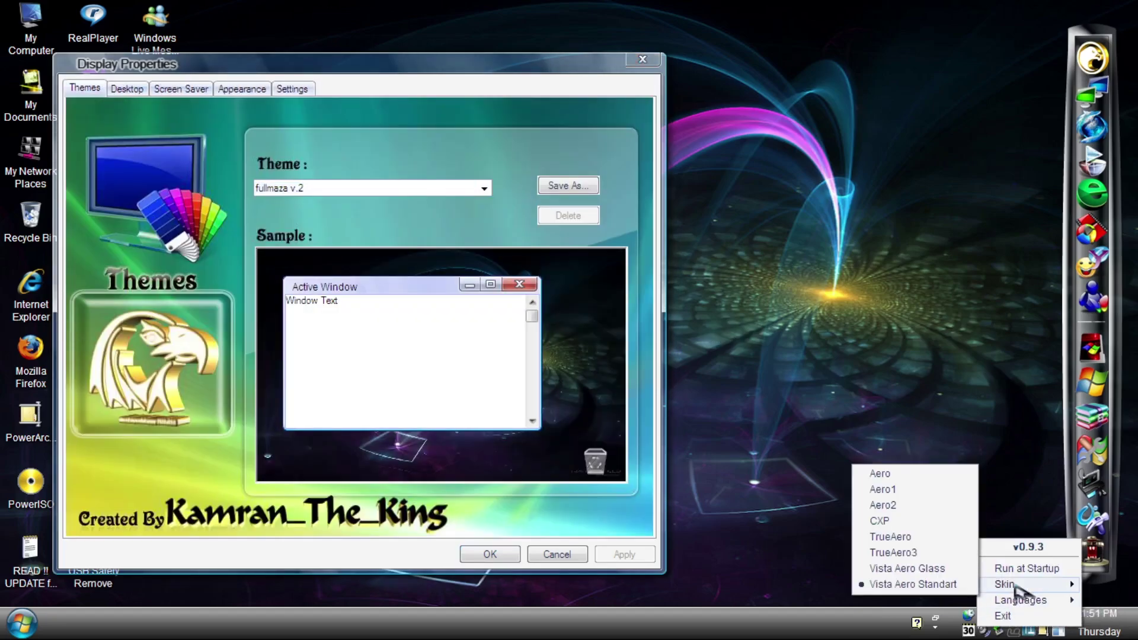
click(935, 476)
right_click(983, 629)
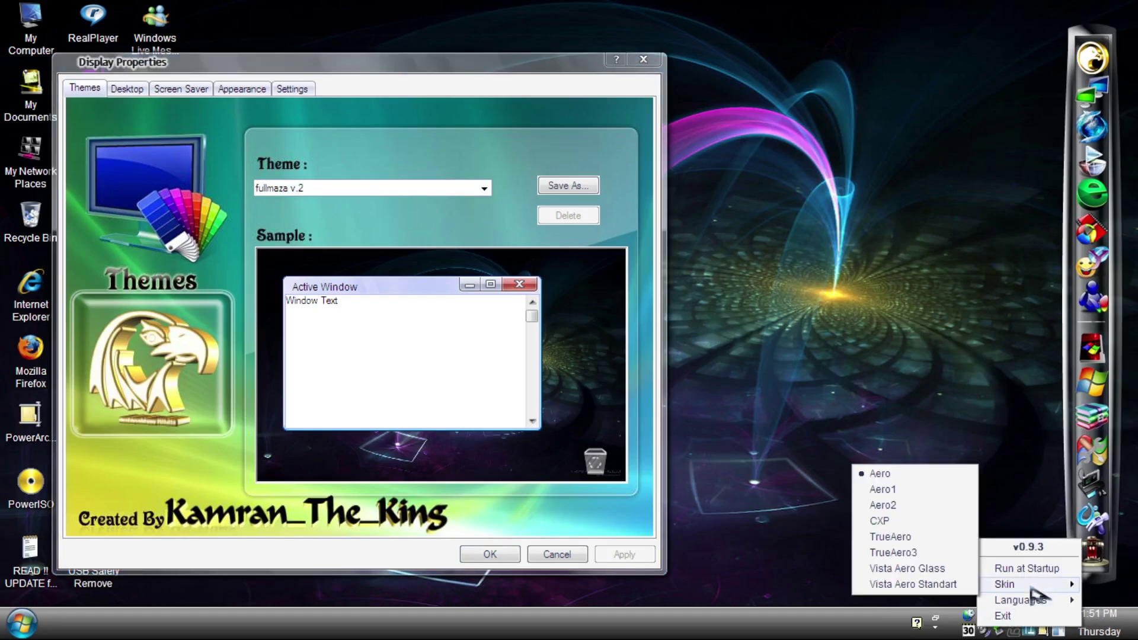
click(937, 492)
right_click(983, 630)
click(954, 522)
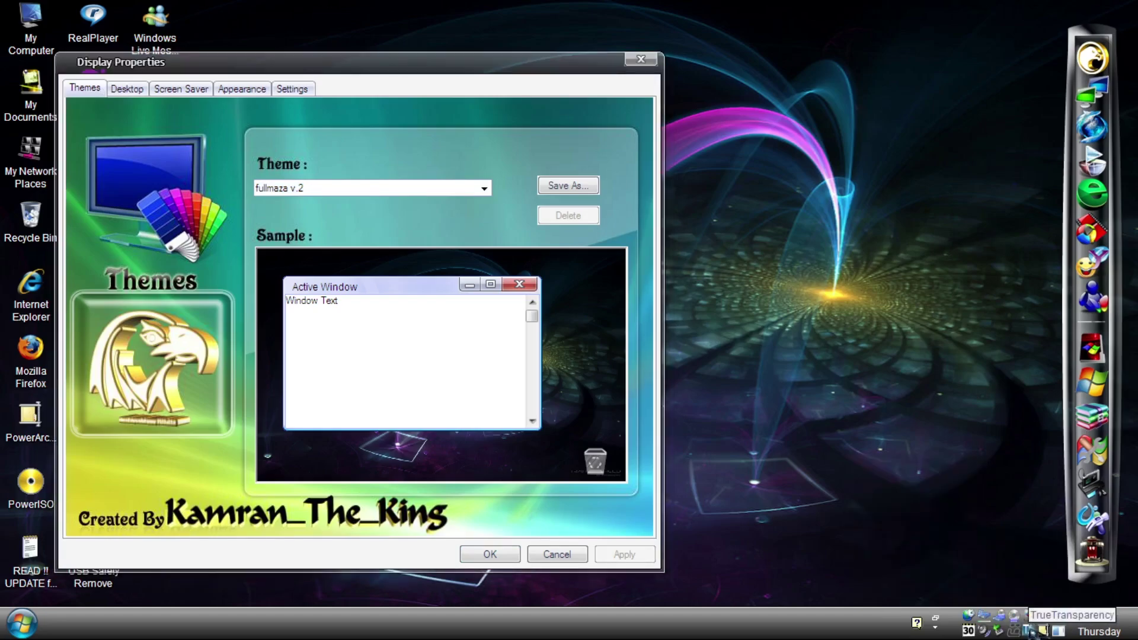
right_click(983, 629)
click(932, 525)
Continue with the TrueAero, TrueAero3, Vista Aero Glass and one more skin.
right_click(983, 629)
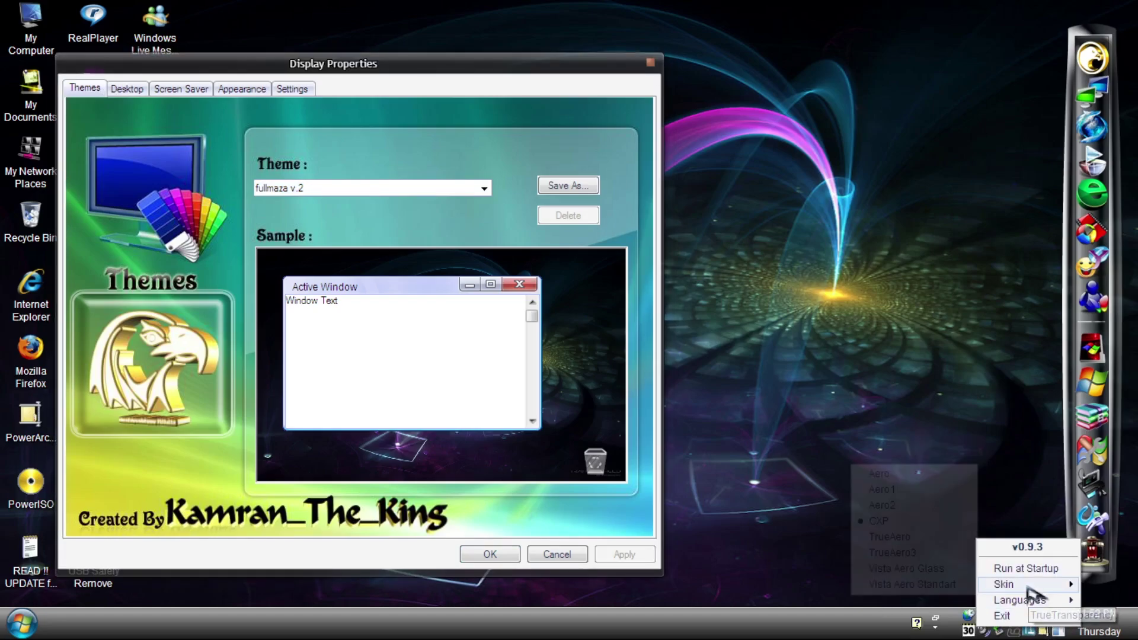
click(891, 536)
right_click(982, 630)
click(925, 554)
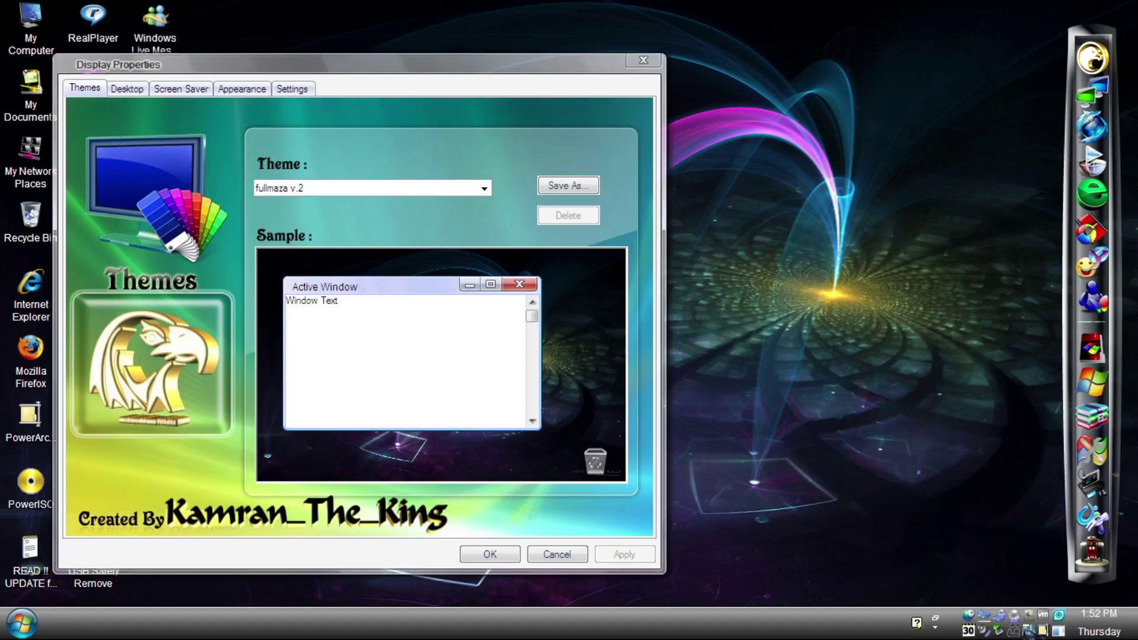
right_click(983, 629)
click(905, 567)
right_click(983, 630)
click(911, 582)
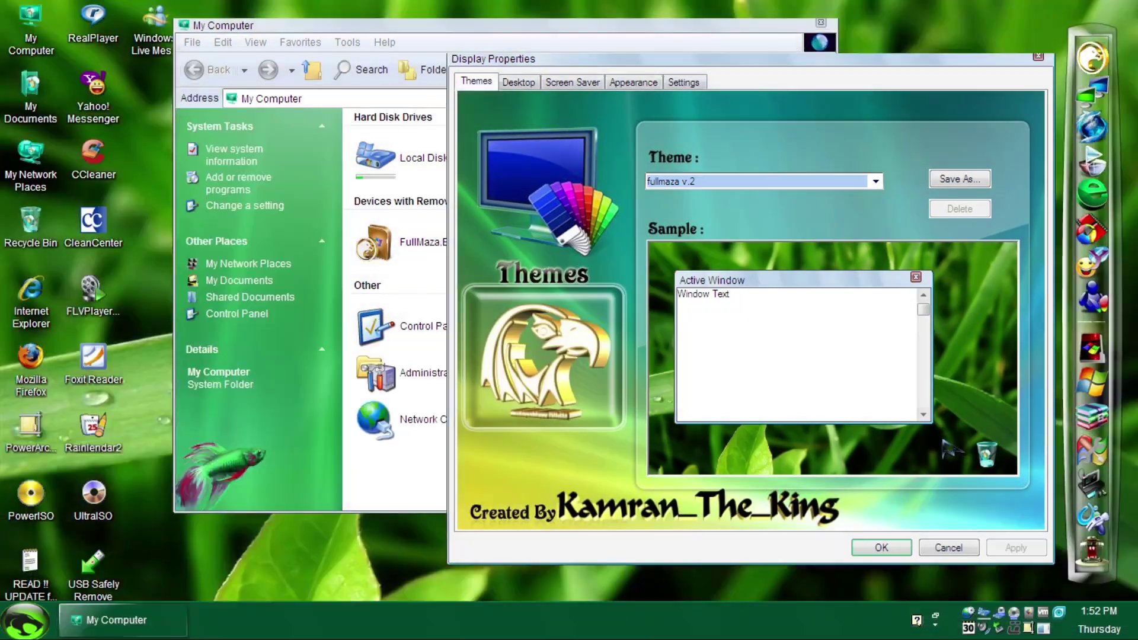
Try a different theme, then apply the KING and Windows AnGeL Live themes.
click(875, 182)
click(842, 231)
click(1016, 548)
click(274, 377)
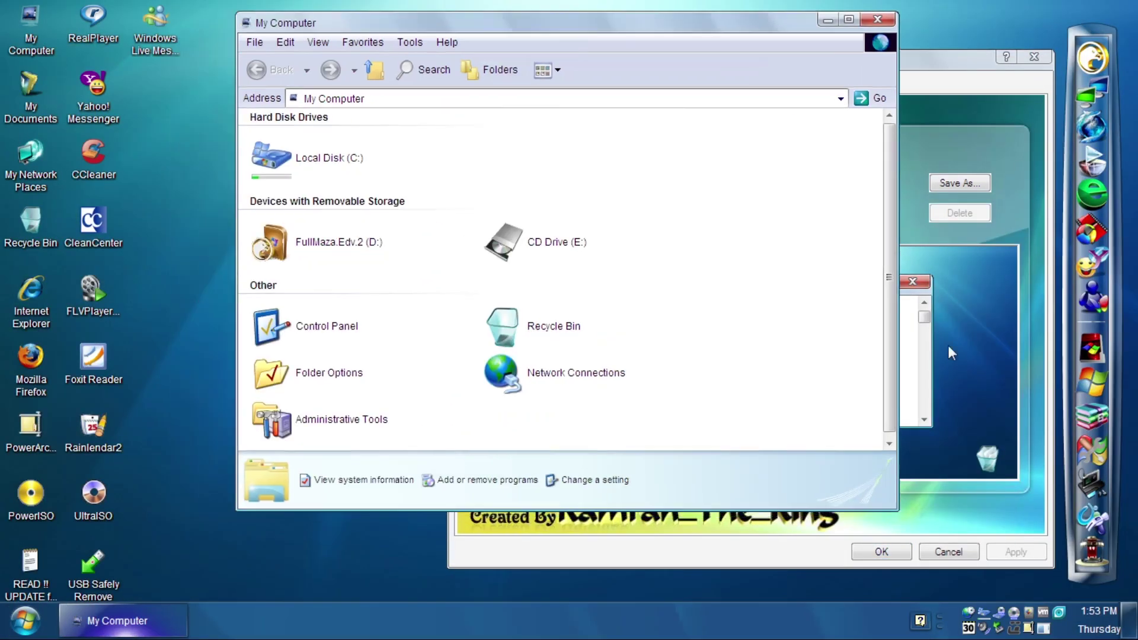
click(876, 181)
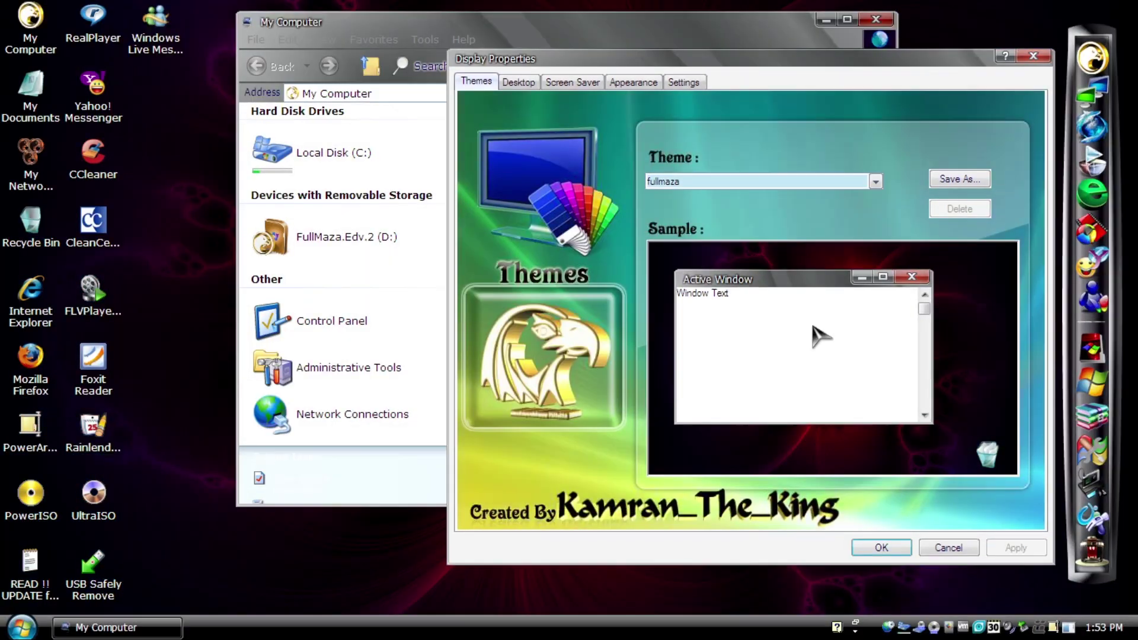
click(22, 622)
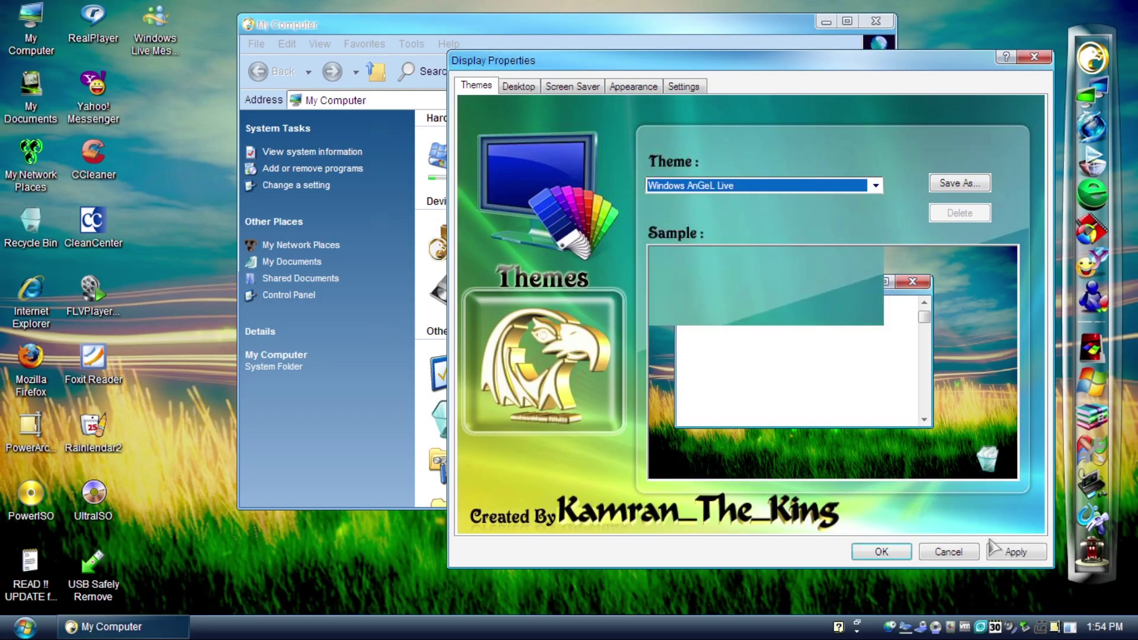
click(997, 548)
Apply the red Royal Element Style theme, then switch to and apply the vista theme.
click(876, 187)
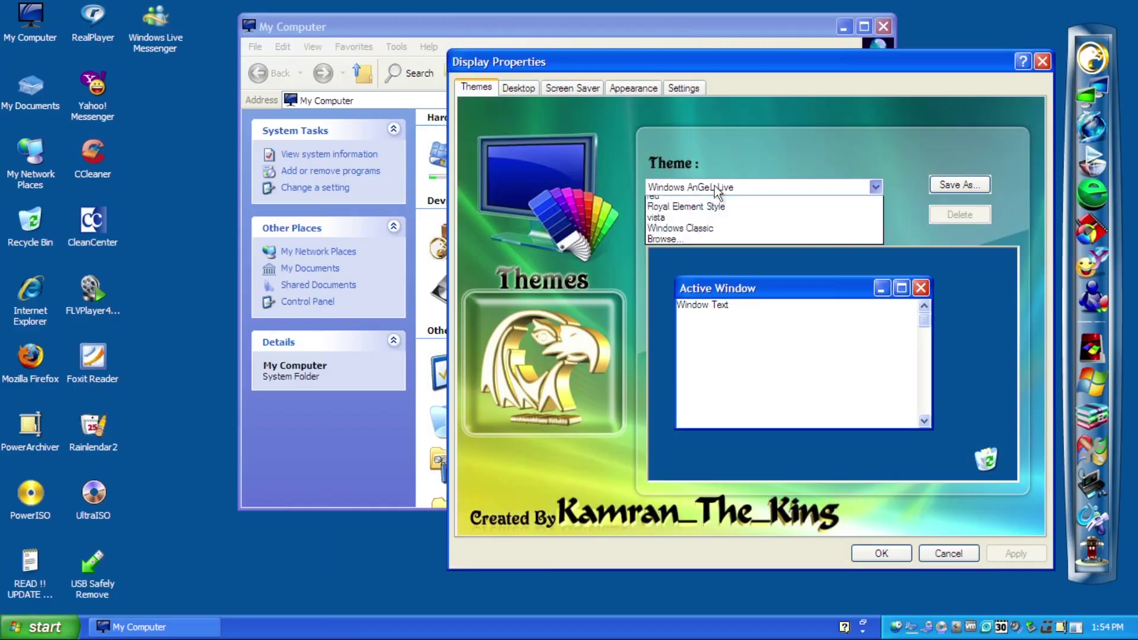
click(758, 198)
click(1015, 552)
key(super)
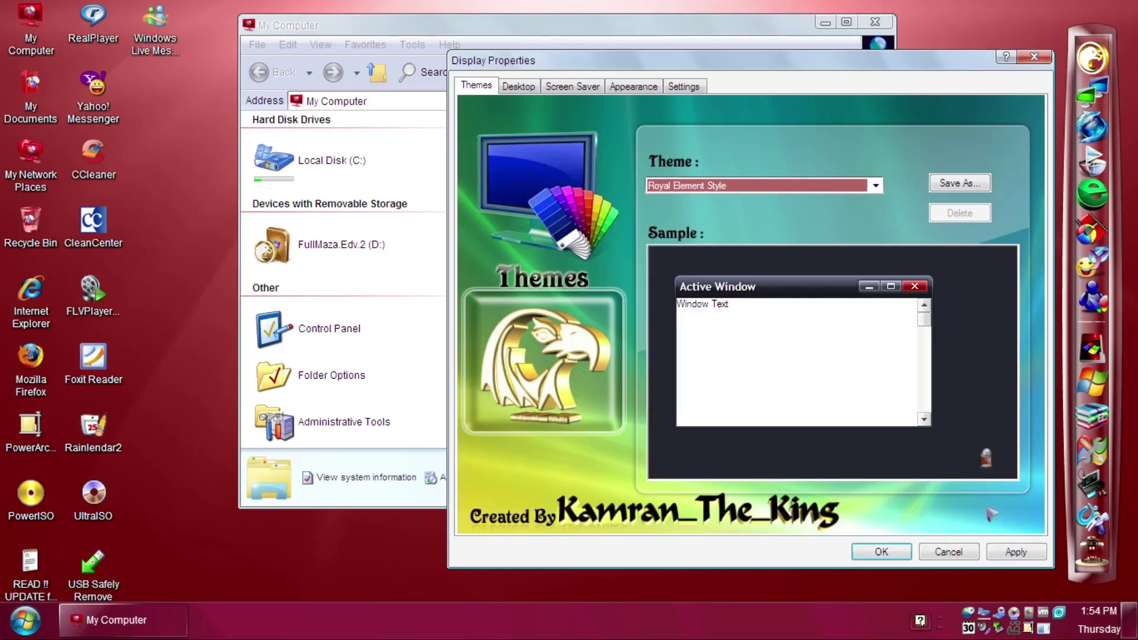
key(super)
click(876, 186)
click(711, 314)
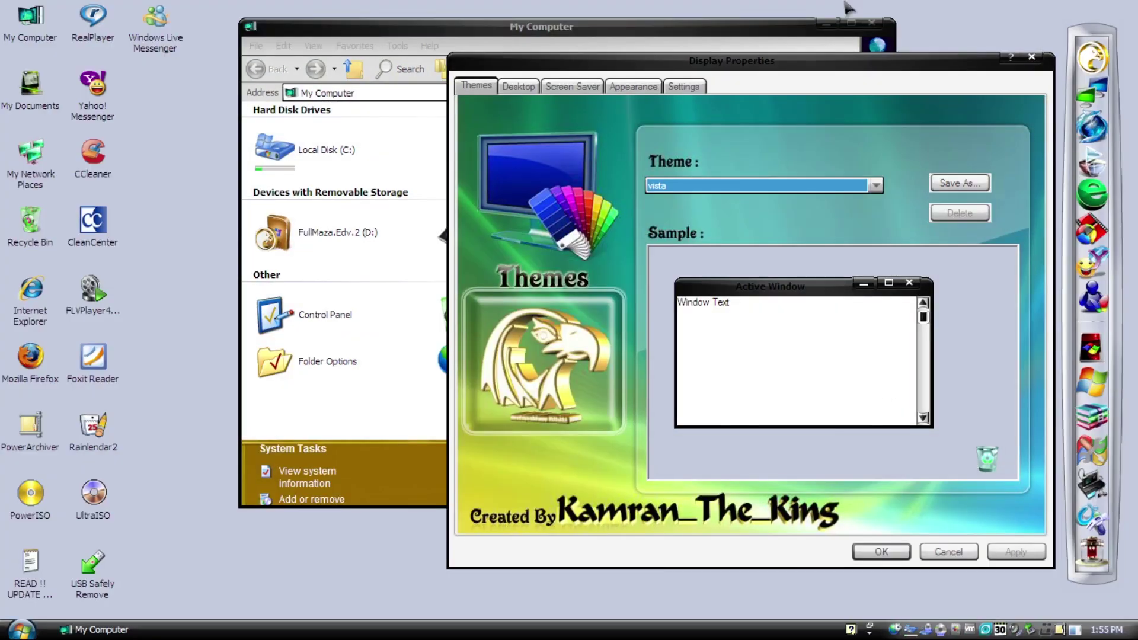
click(1015, 552)
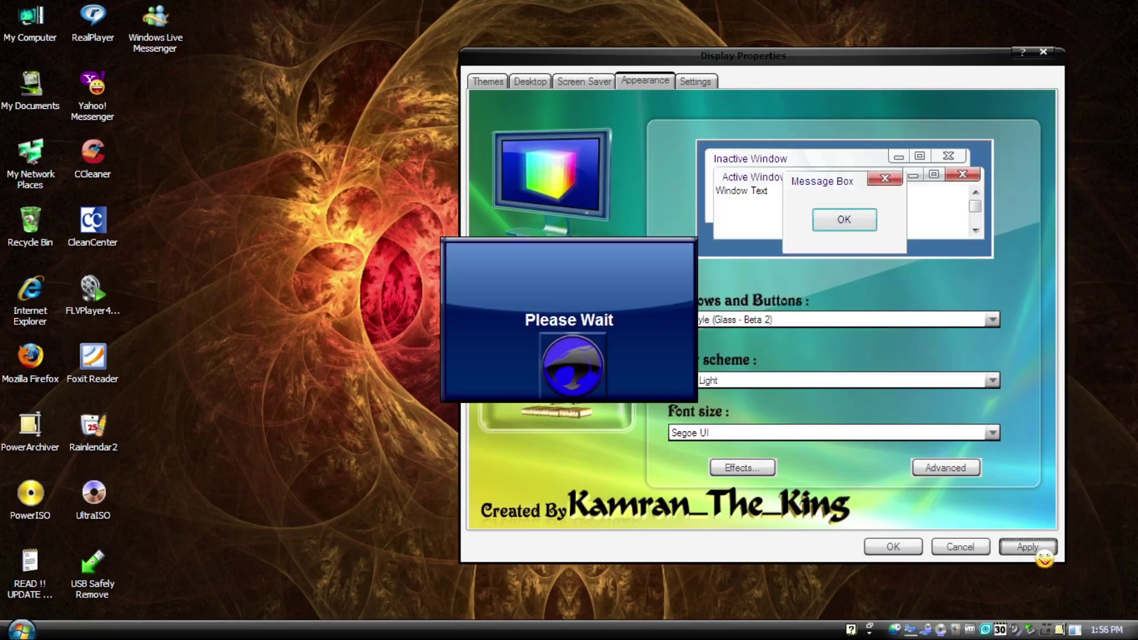
Apply the Aero and ZuneR8X window styles, then apply a different colour scheme.
click(992, 319)
click(914, 363)
click(1027, 544)
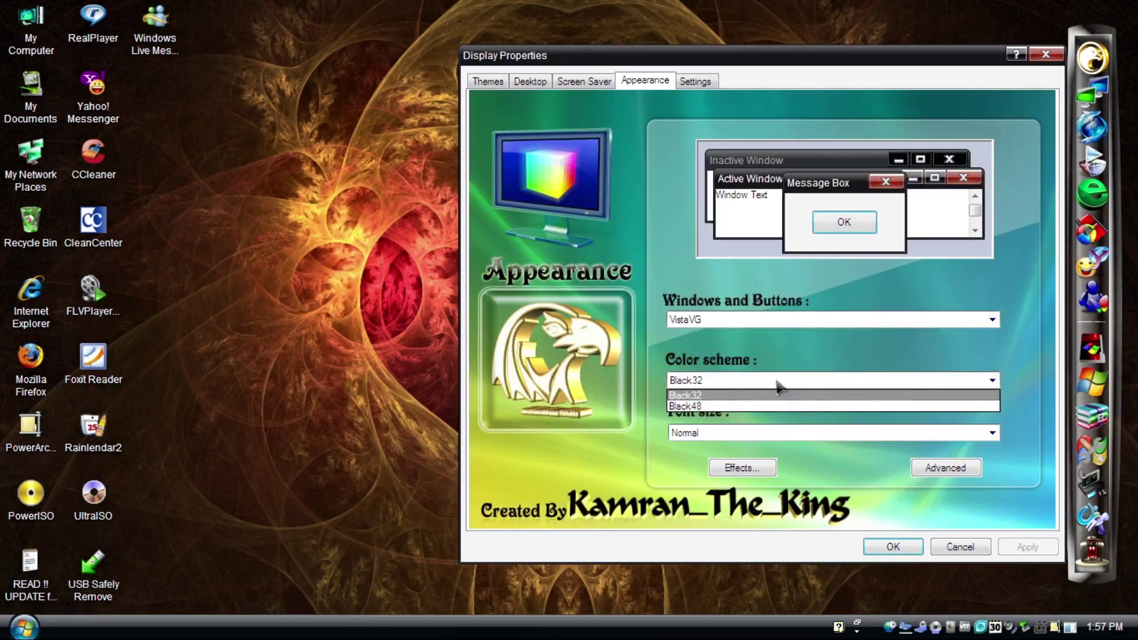
click(775, 386)
click(1027, 546)
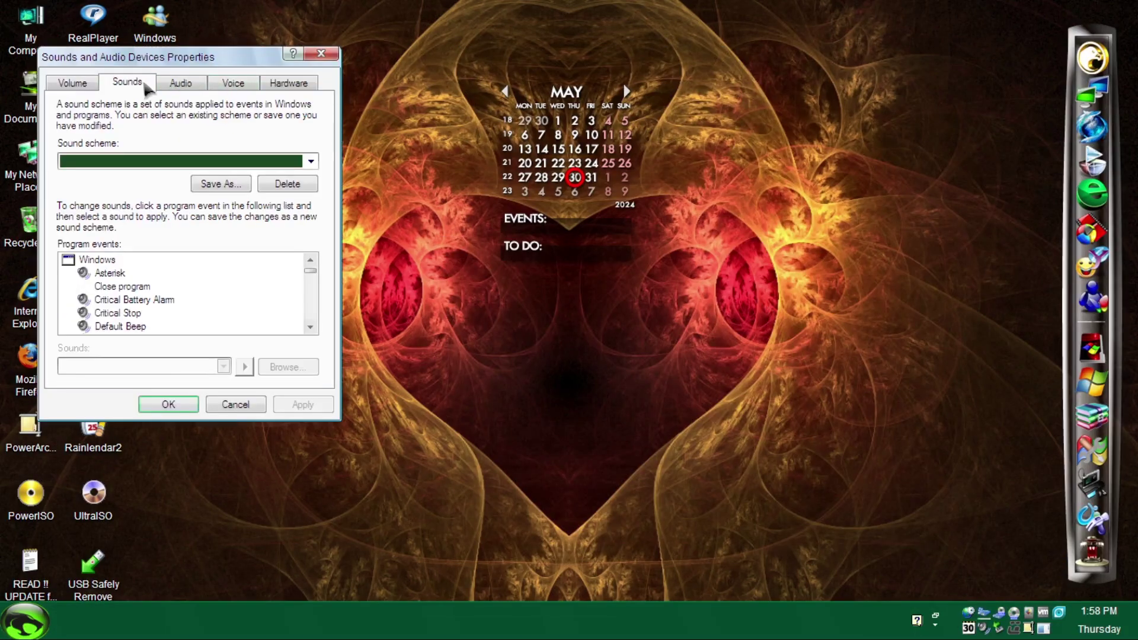
Preview the Asterisk, Critical Battery Alarm and Critical Stop event sounds.
click(110, 274)
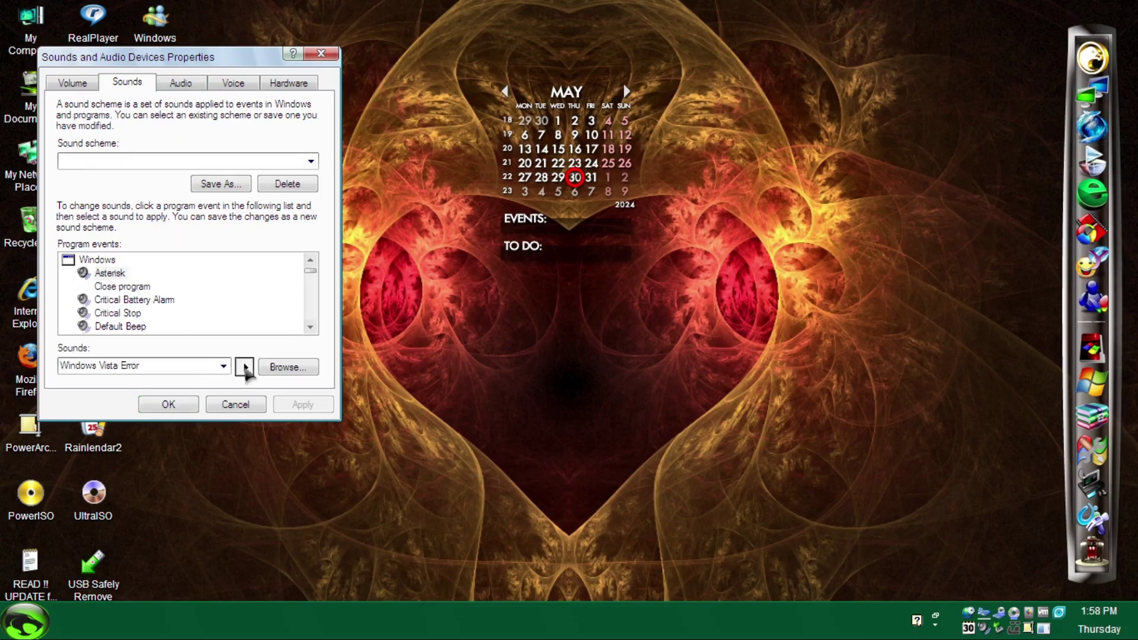
click(244, 368)
click(130, 301)
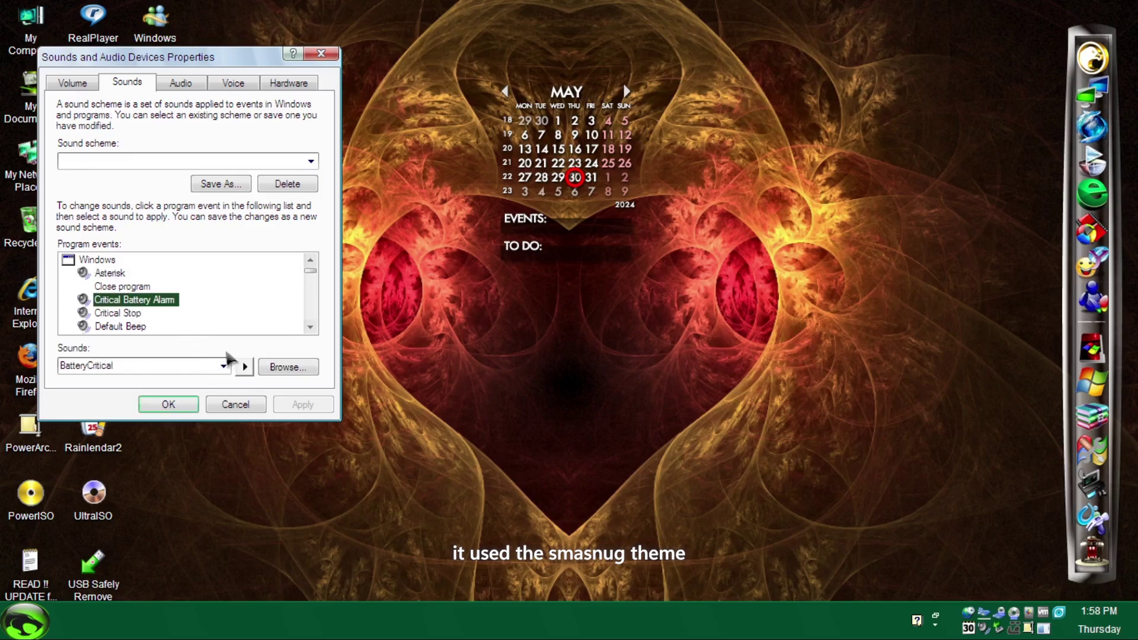
click(244, 368)
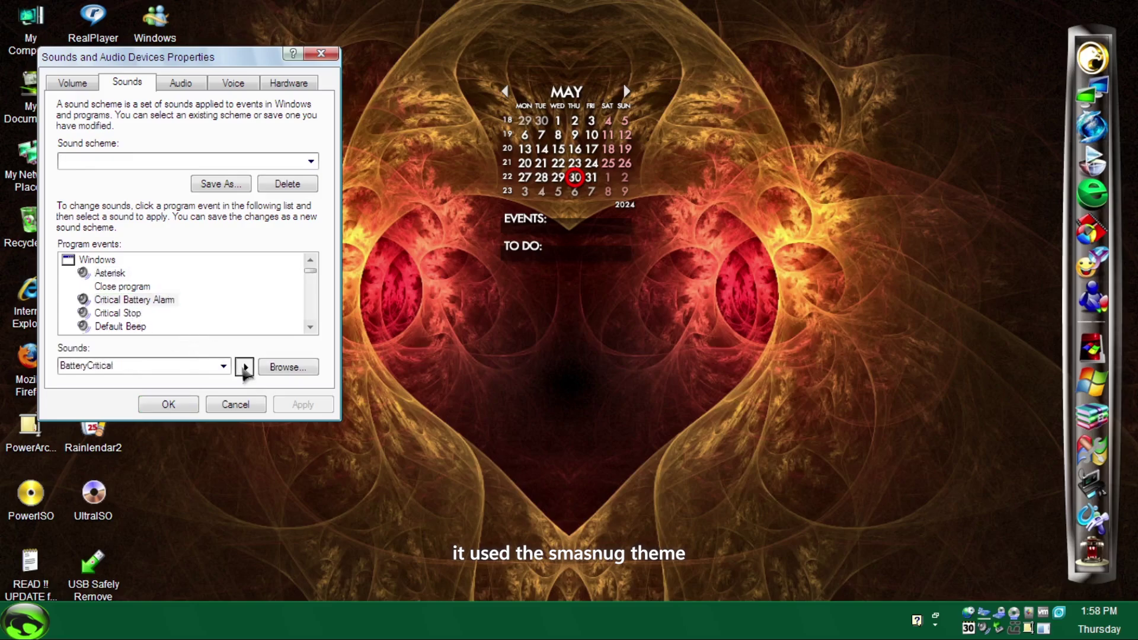
click(130, 313)
click(244, 369)
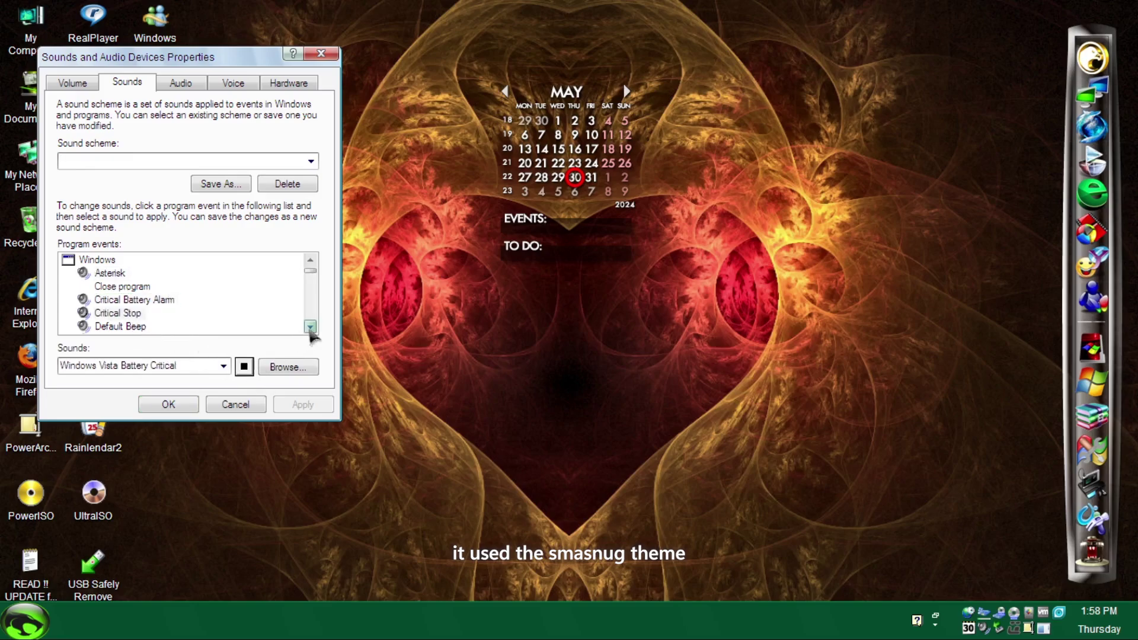
Select Device Failed to Connect, close the sound settings, and launch Internet Explorer.
scroll(309, 329, down, 3)
click(165, 274)
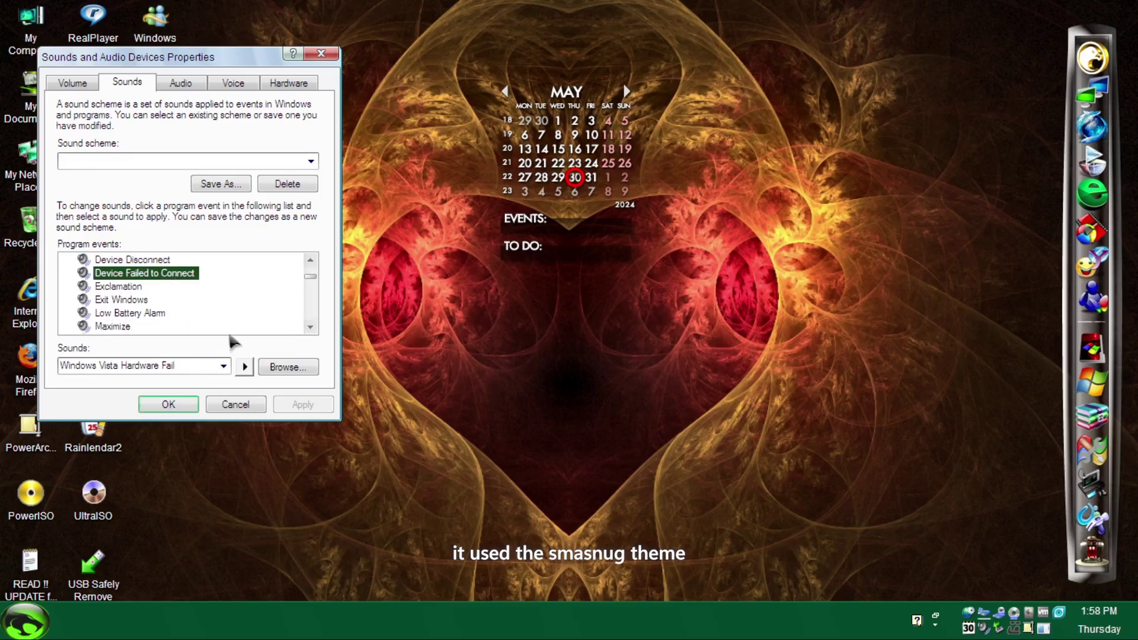
click(168, 404)
double_click(26, 294)
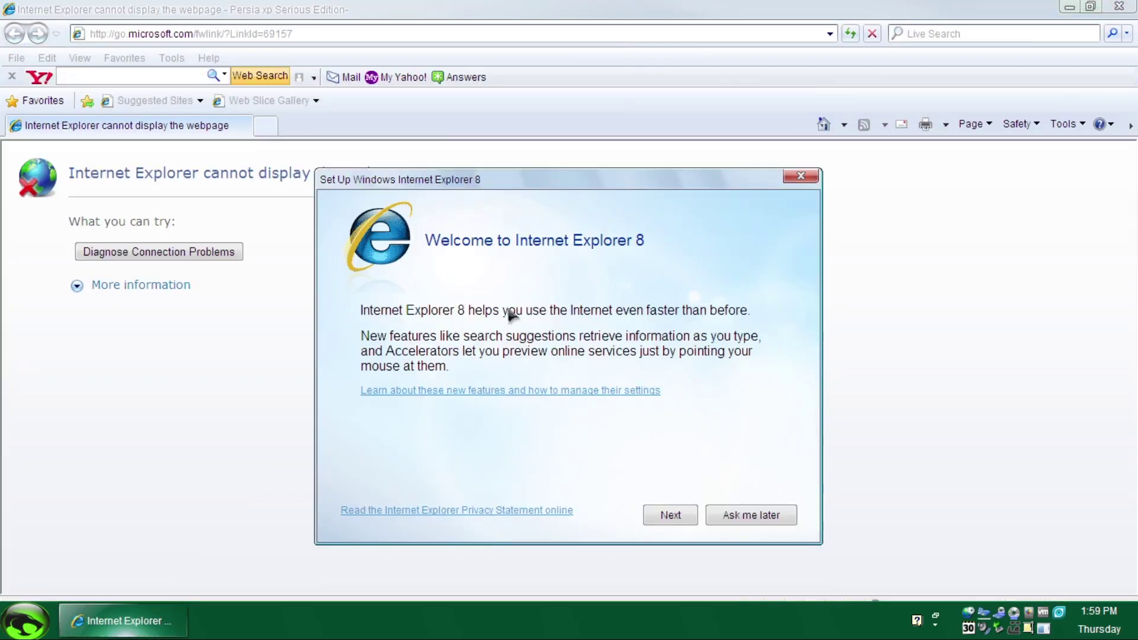
Dismiss the Internet Explorer 8 welcome setup, select the web address, and launch Pinball.
click(753, 513)
click(491, 34)
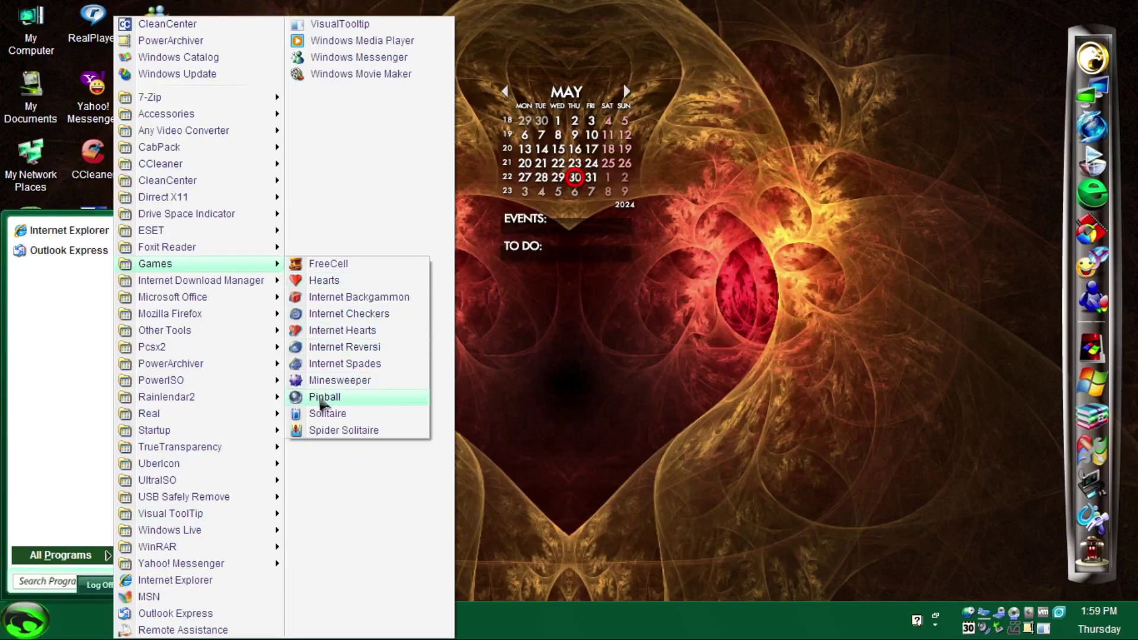
click(324, 397)
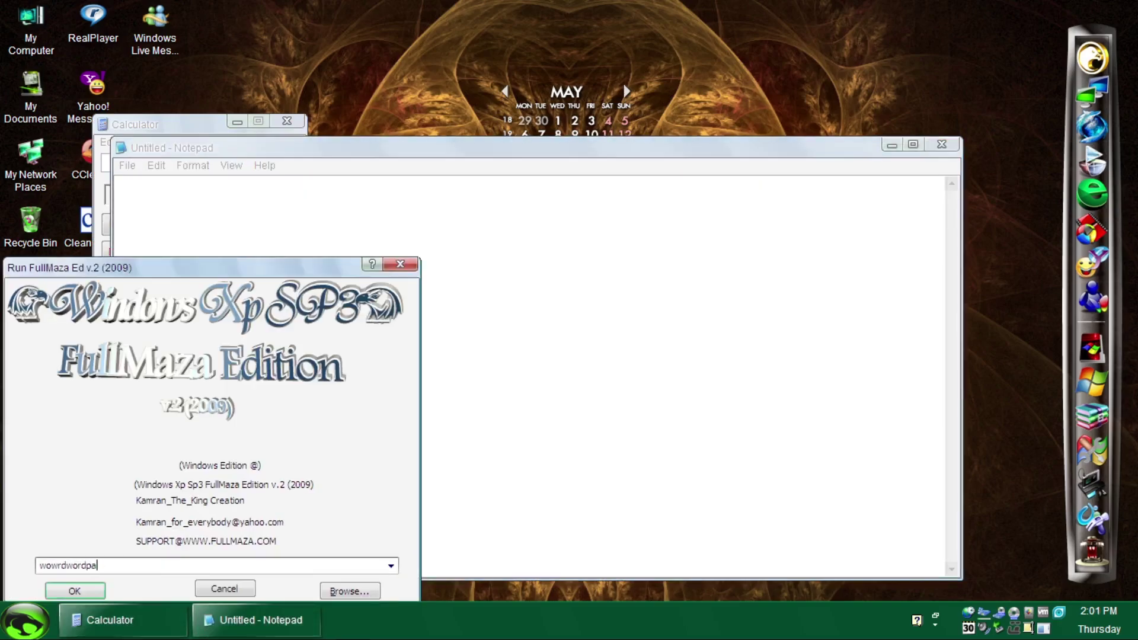
Open WordPad and Paint from Run commands and move Paint to the lower left.
key(Return)
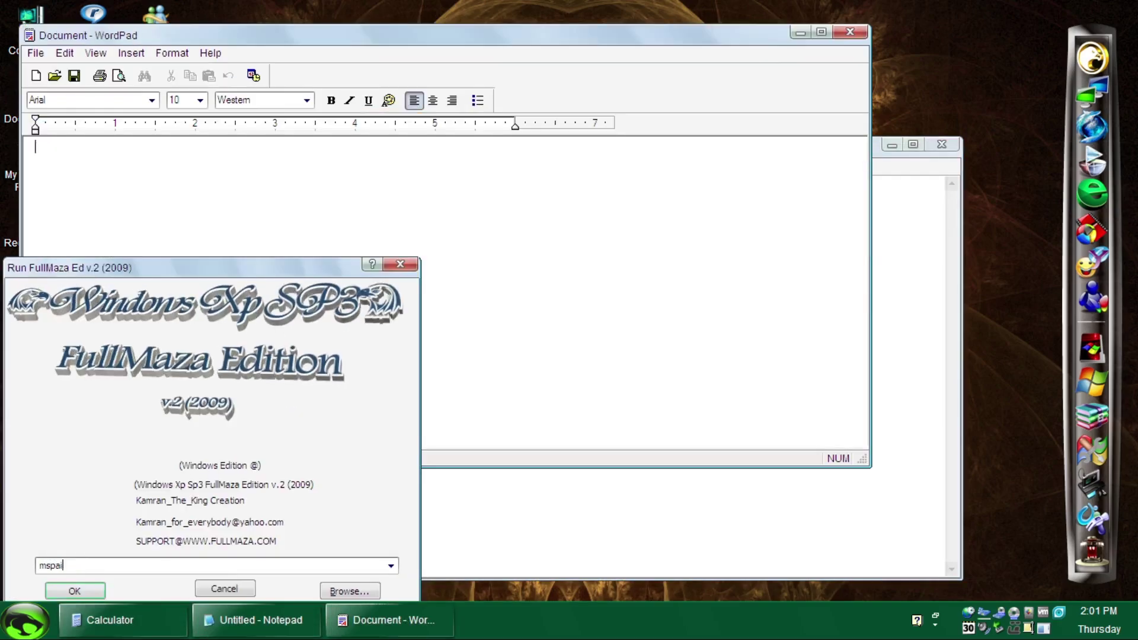
text(nt)
key(Return)
mouse_move(112, 9)
mouse_down()
mouse_move(158, 307)
mouse_move(123, 272)
mouse_up()
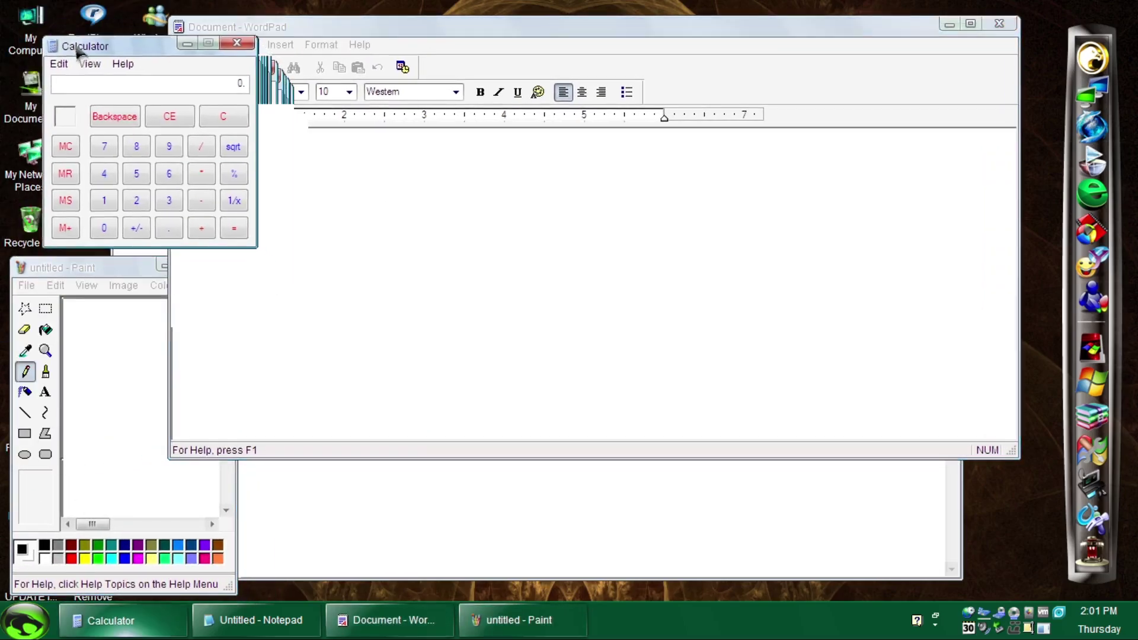
Bring the other open windows forward and preview them from the taskbar buttons.
click(442, 500)
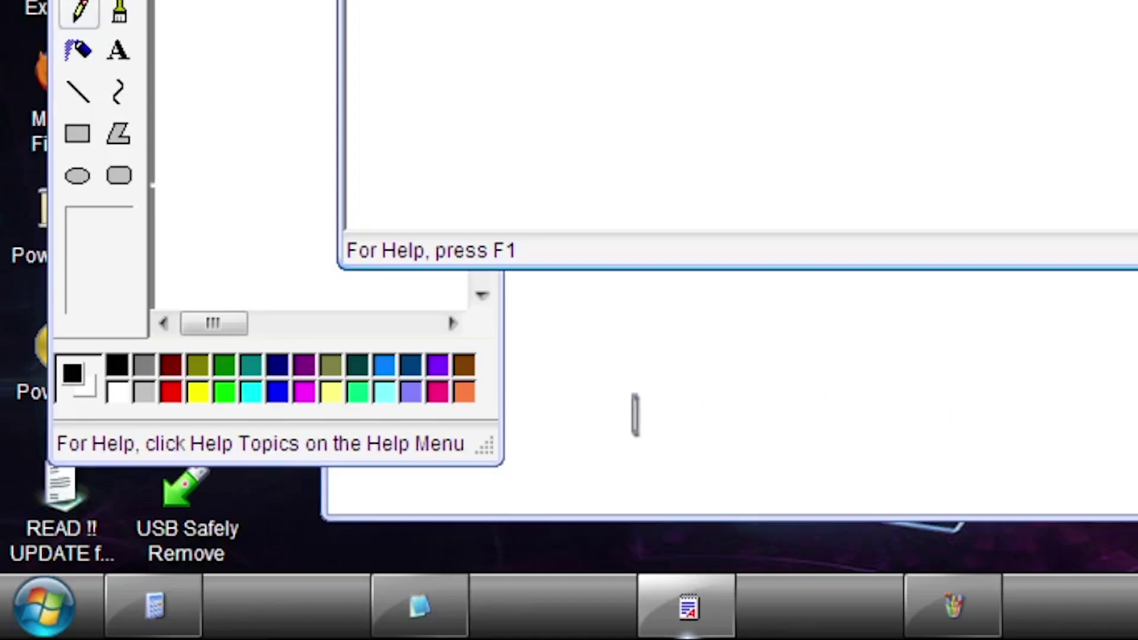
mouse_move(145, 635)
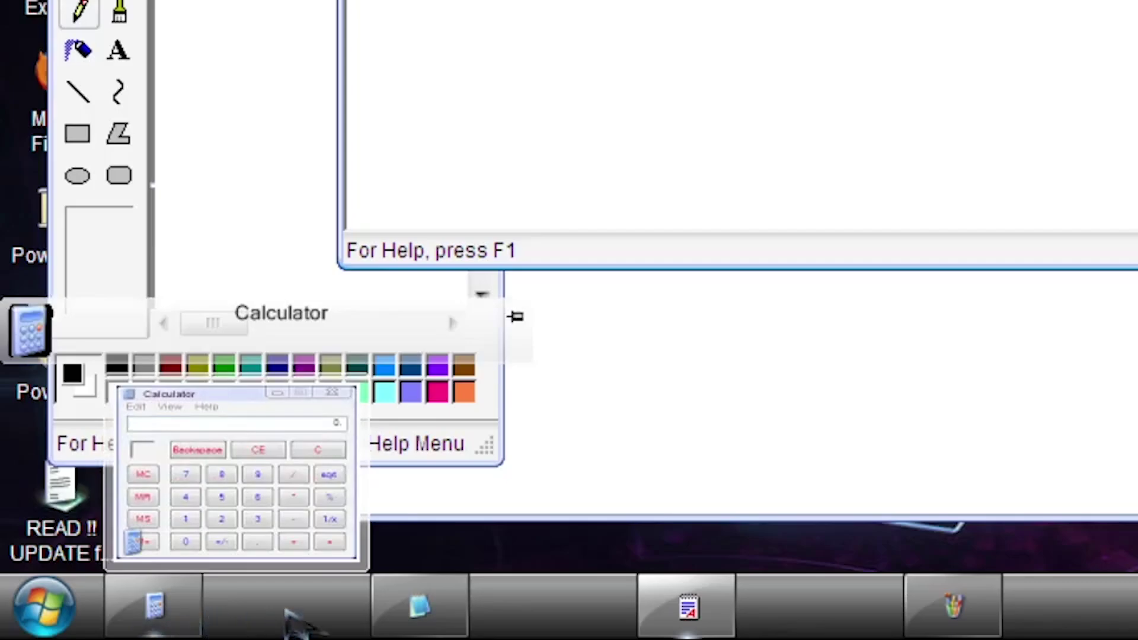
mouse_move(690, 620)
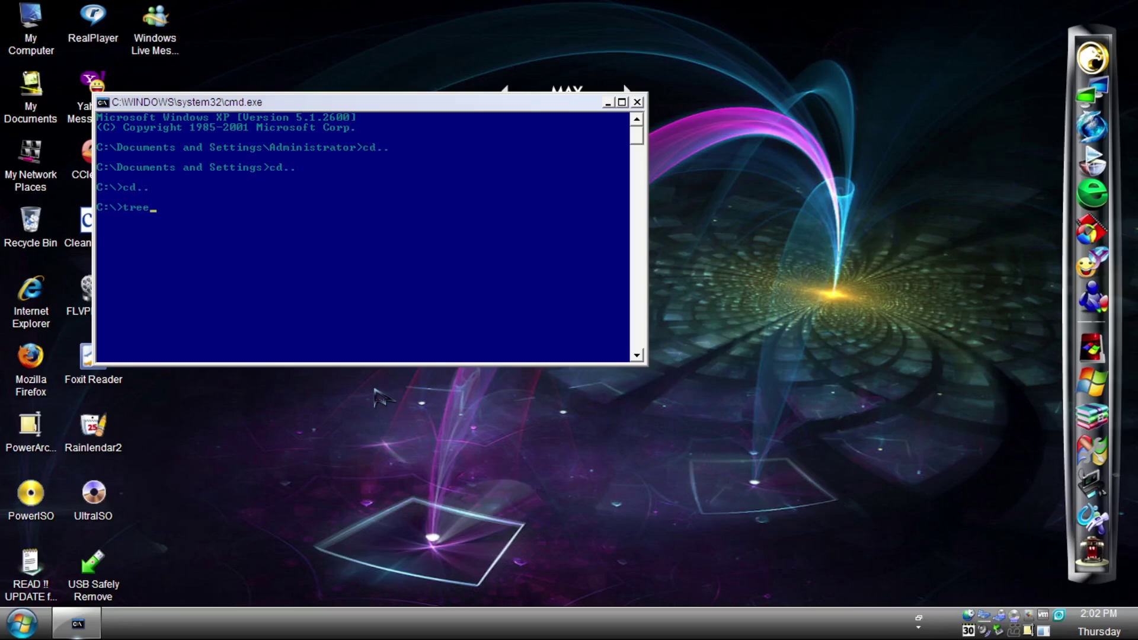
Run tree, stop it with Ctrl+C, and apply the console colour 01.
key(Return)
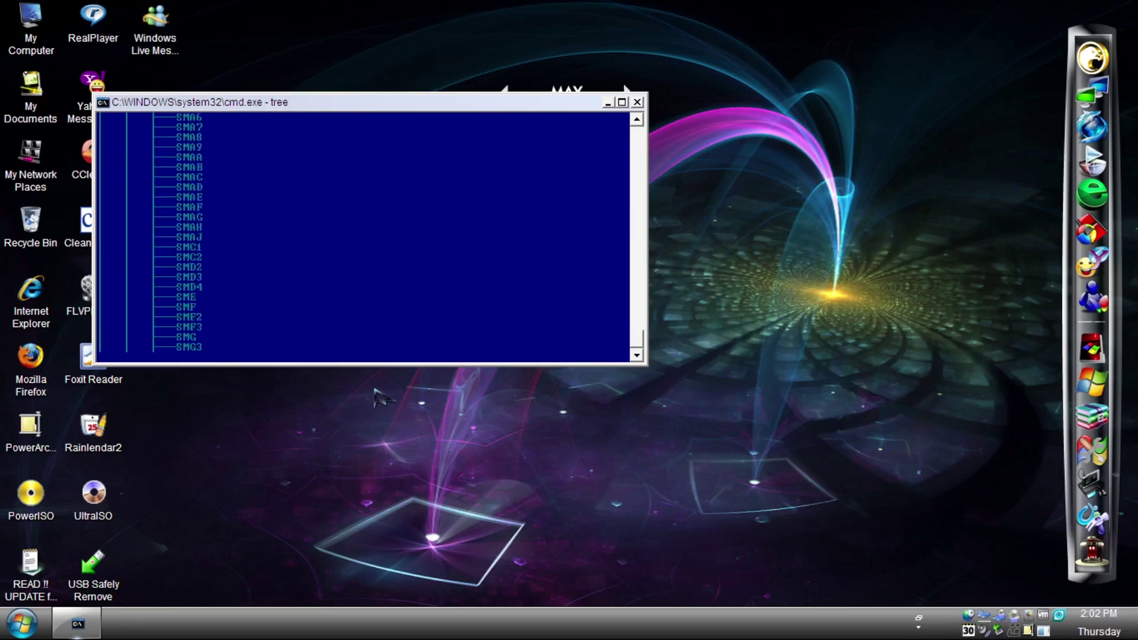
key(ctrl+c)
text(color 0)
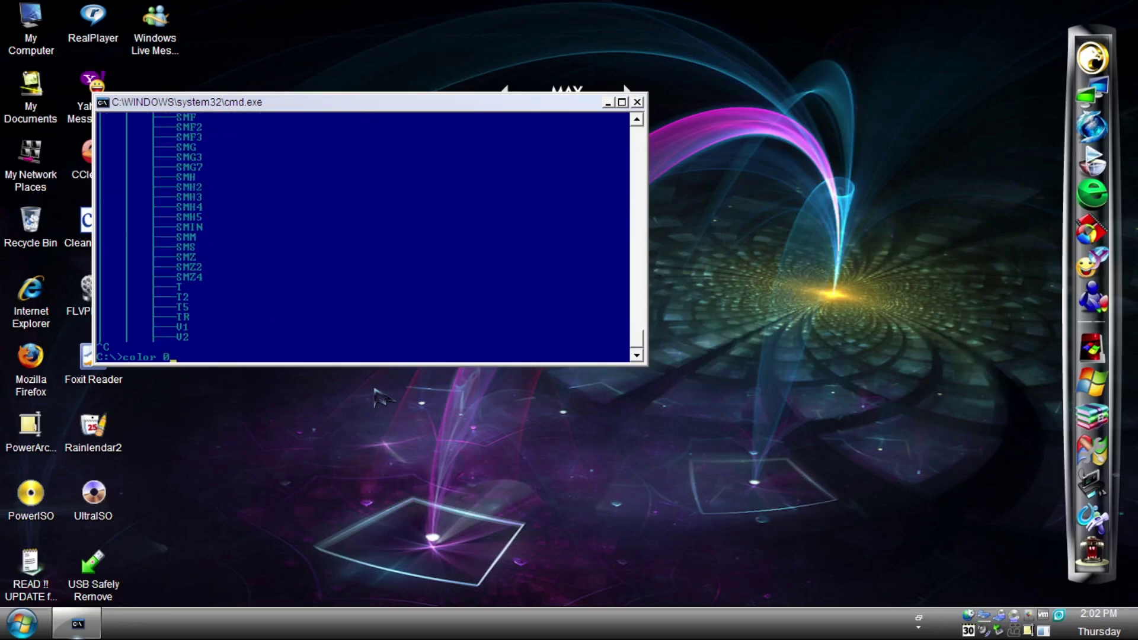
text(1)
key(Return)
Restore console colour 07, close the Command Prompt, and open Task Manager.
text(color 0)
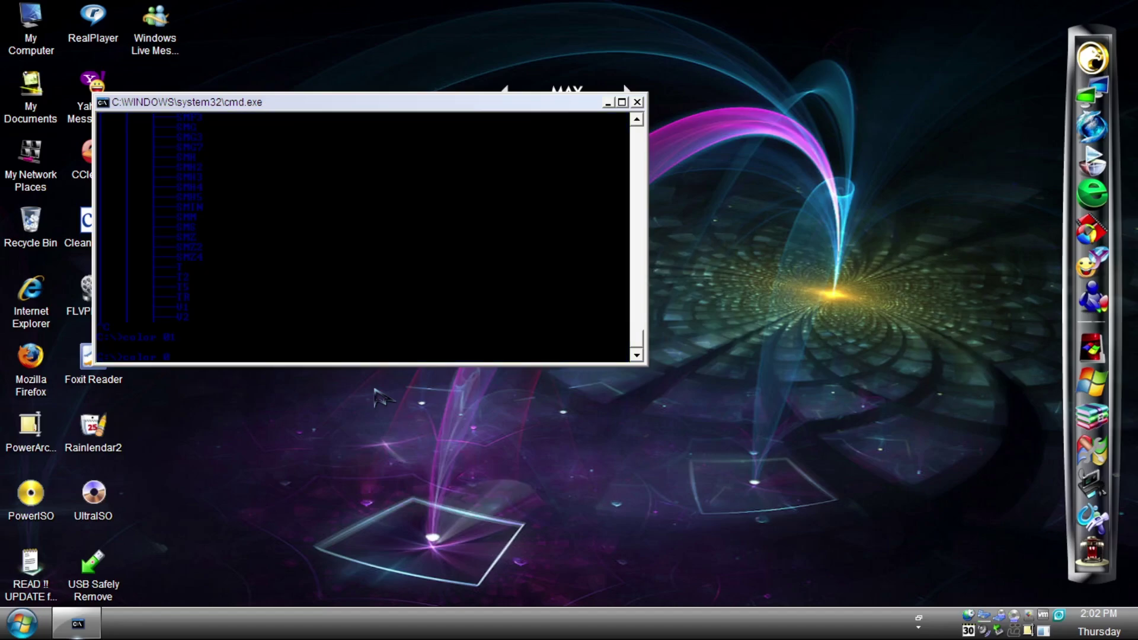
text(7)
key(Return)
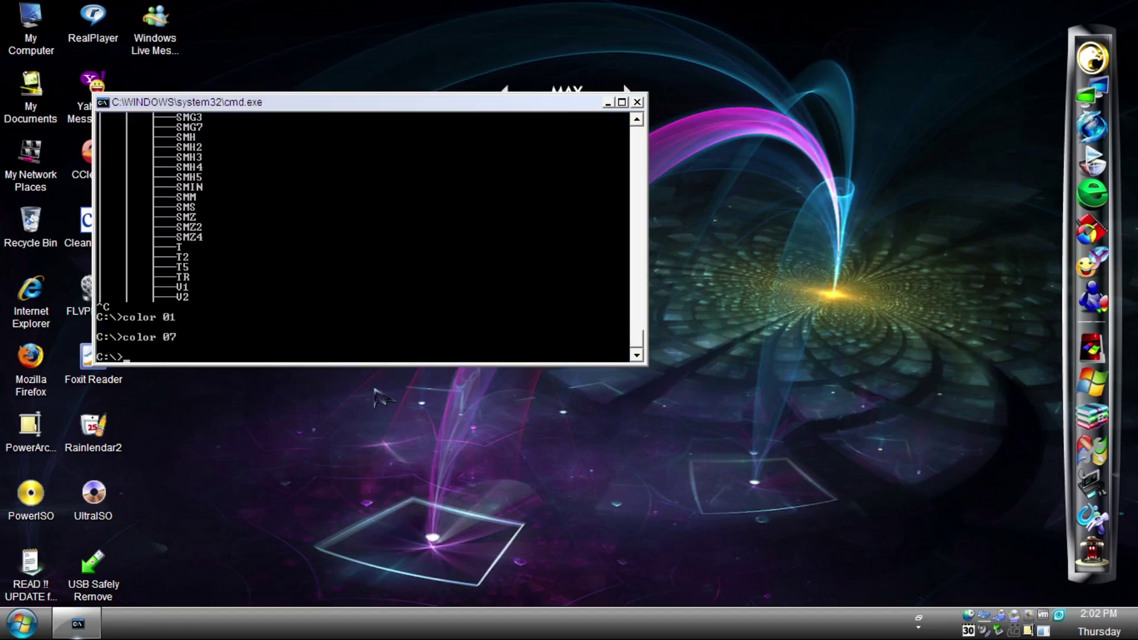
click(638, 102)
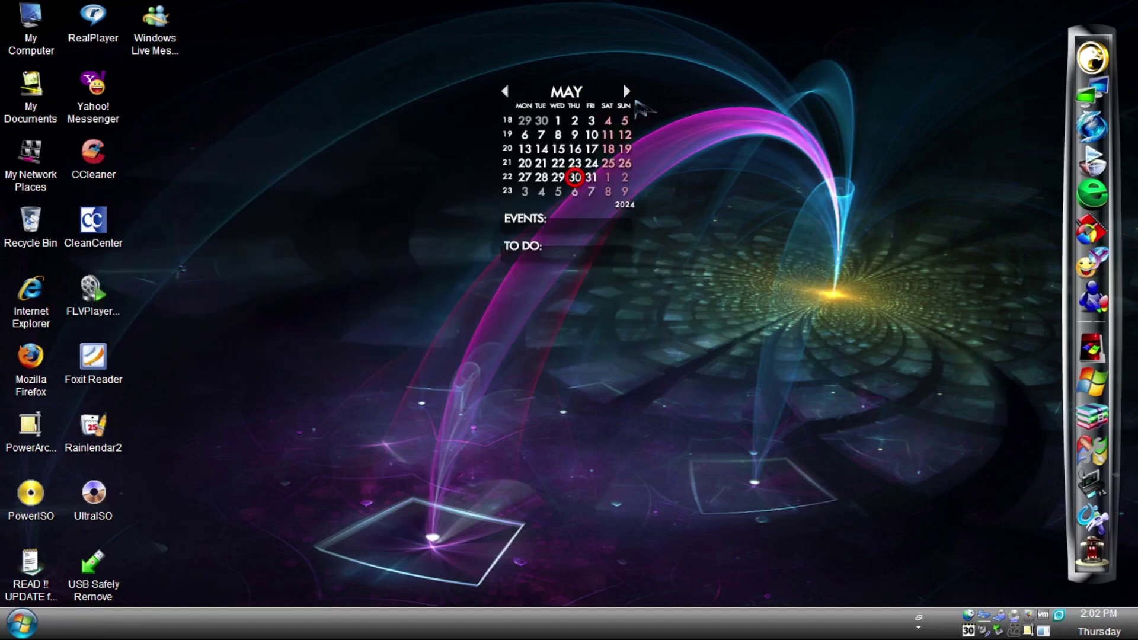
key(ctrl+shift+Escape)
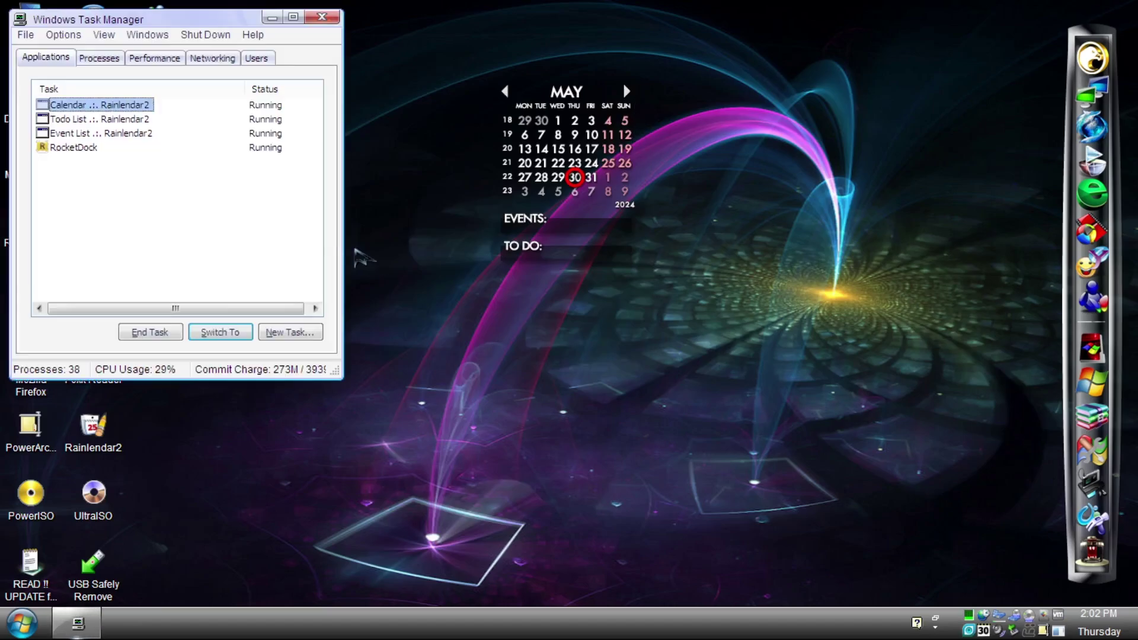
Cycle through Task Manager's Processes, Performance, Networking and Users views, then show About Windows Movie Maker.
click(98, 58)
click(155, 58)
click(212, 58)
click(256, 58)
click(208, 60)
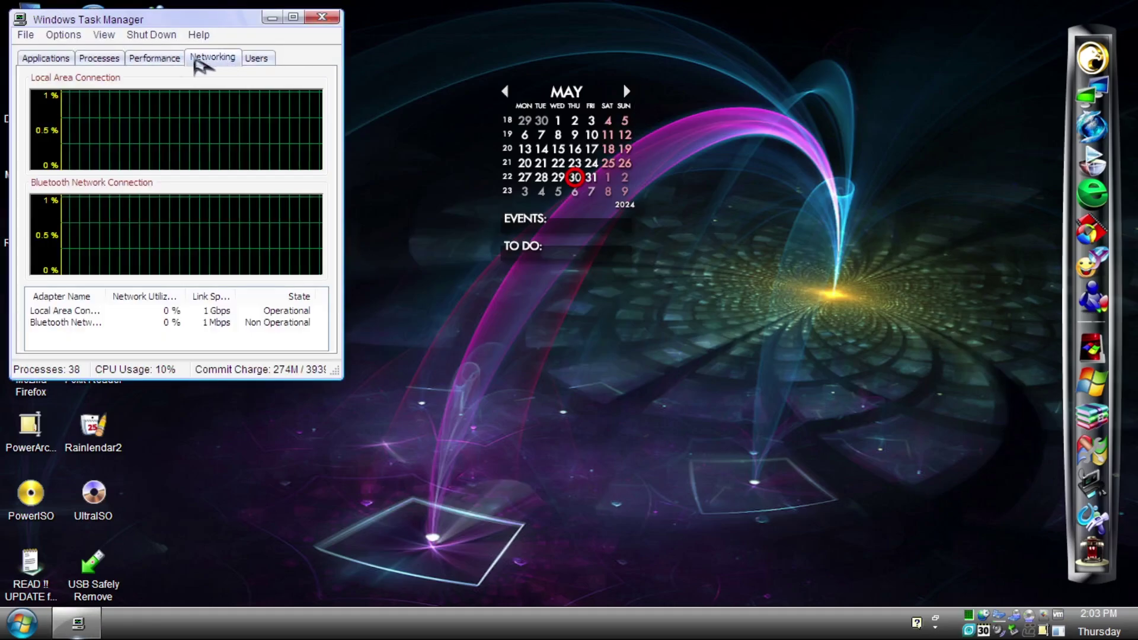
click(95, 58)
click(45, 58)
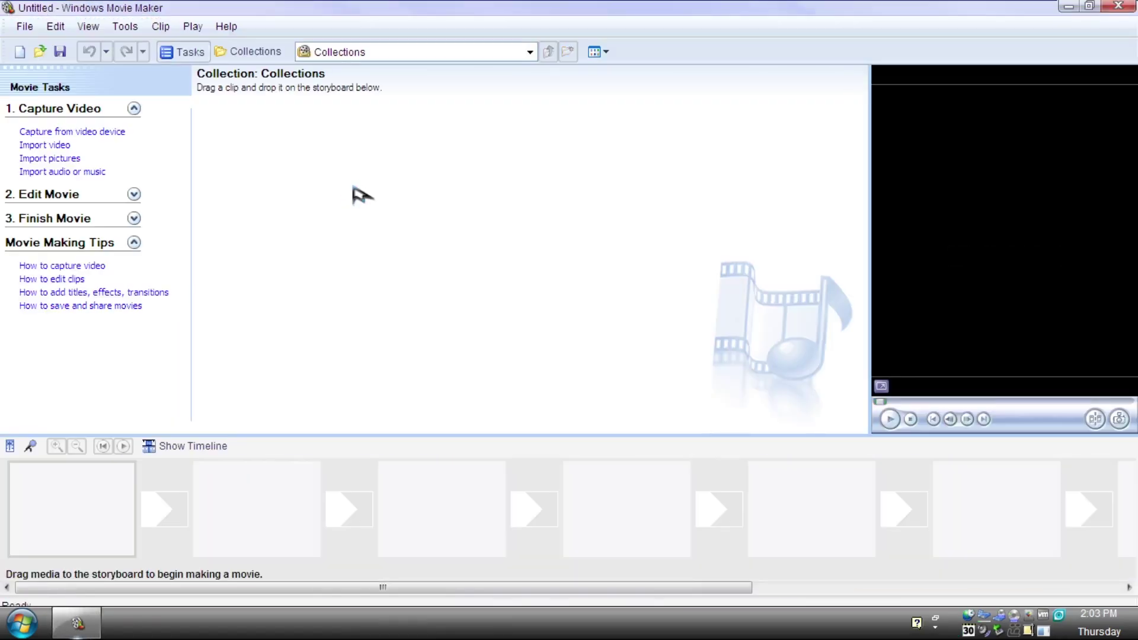
click(228, 28)
click(261, 107)
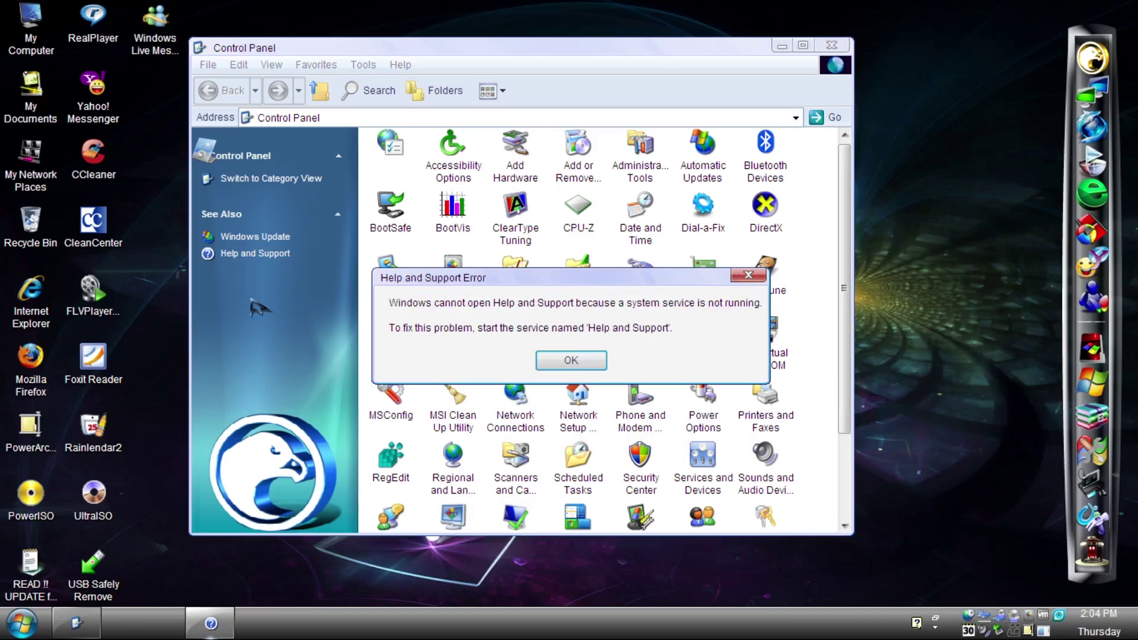
Dismiss the Help and Support error, then browse My Pictures, Shared Documents, Shared Music and Sample Music.
click(556, 363)
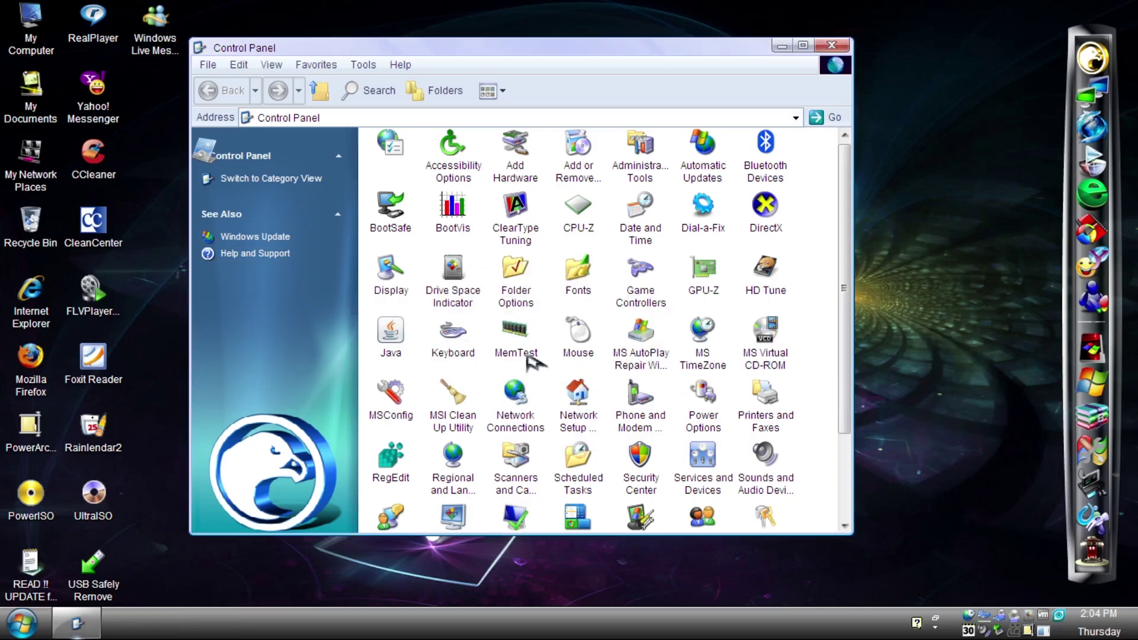
click(253, 255)
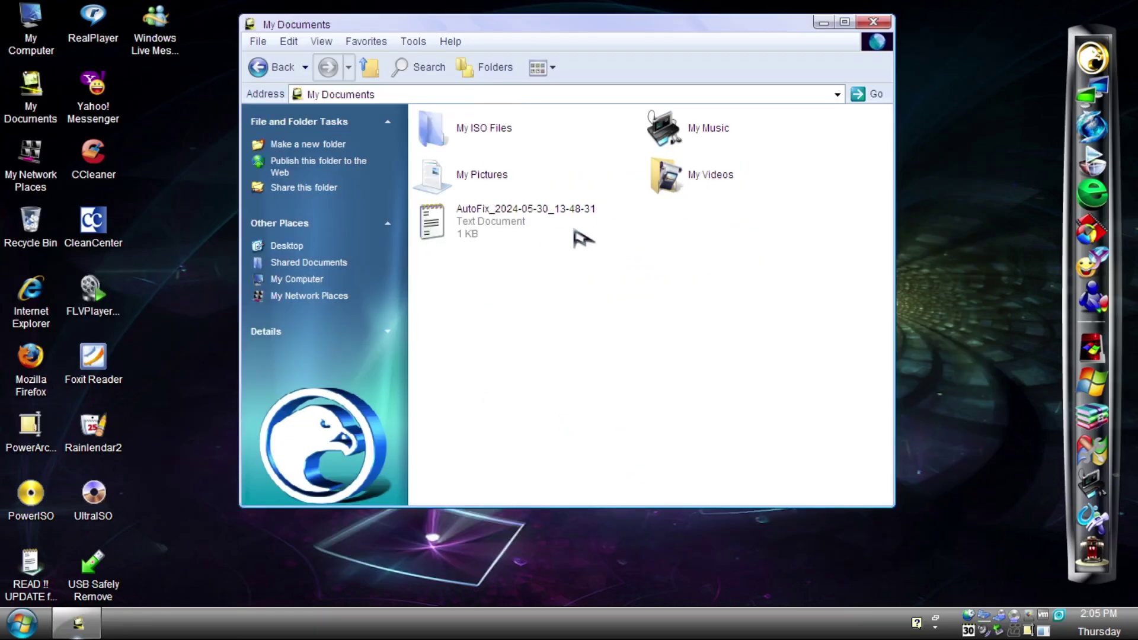
double_click(439, 155)
click(370, 67)
click(371, 67)
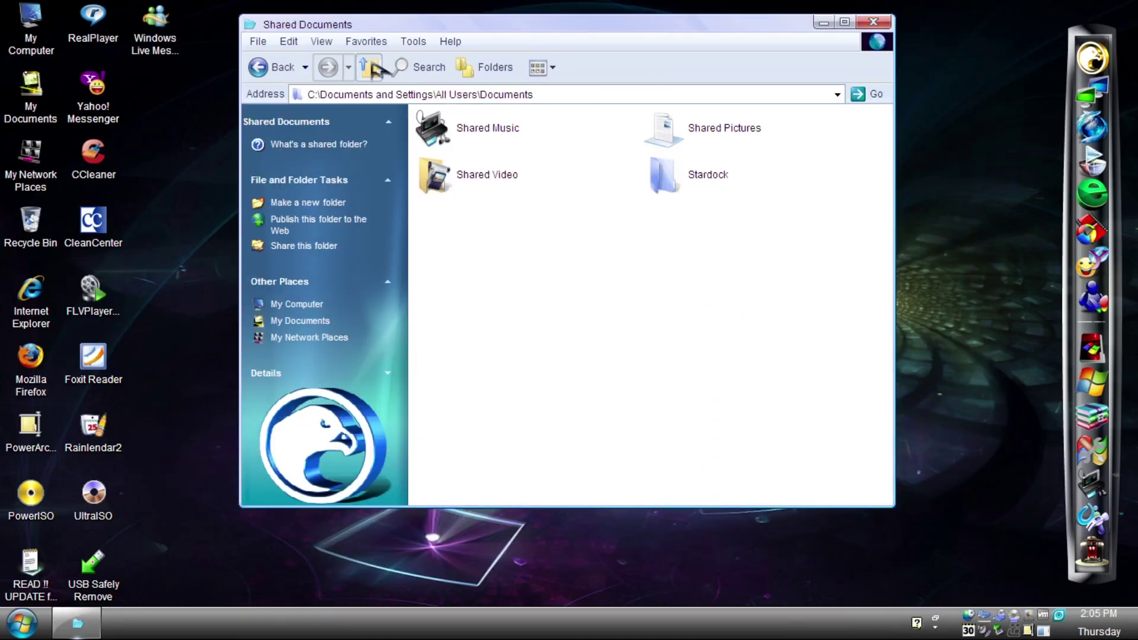
double_click(442, 124)
double_click(667, 128)
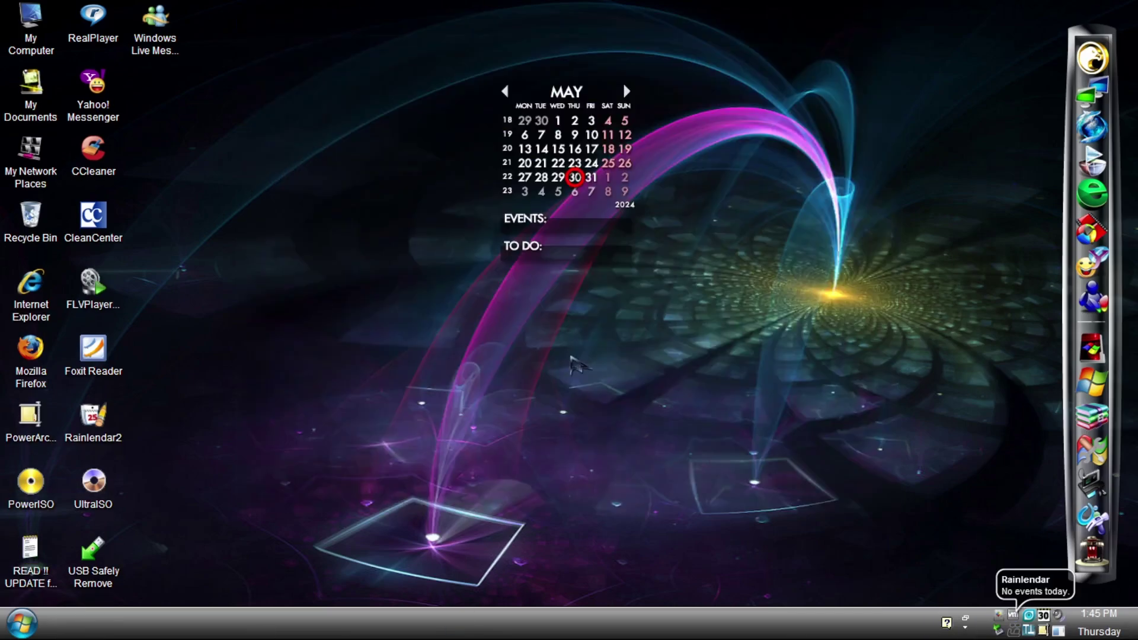
Open the Run dialog with Win+R and run winver to show the Windows version.
key(super+r)
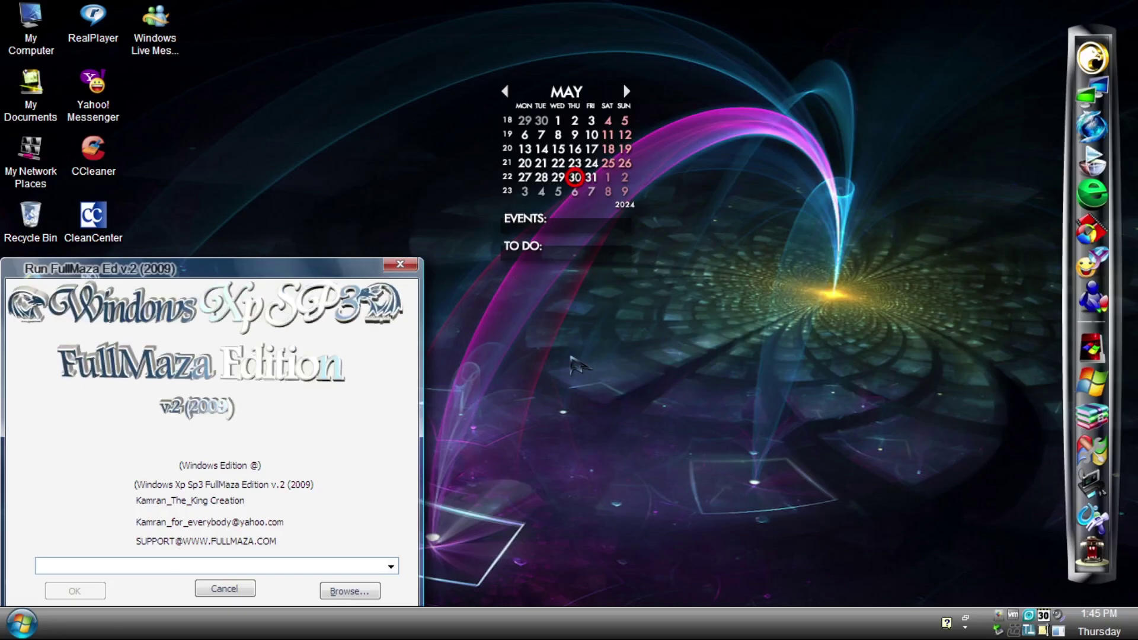
text(winver)
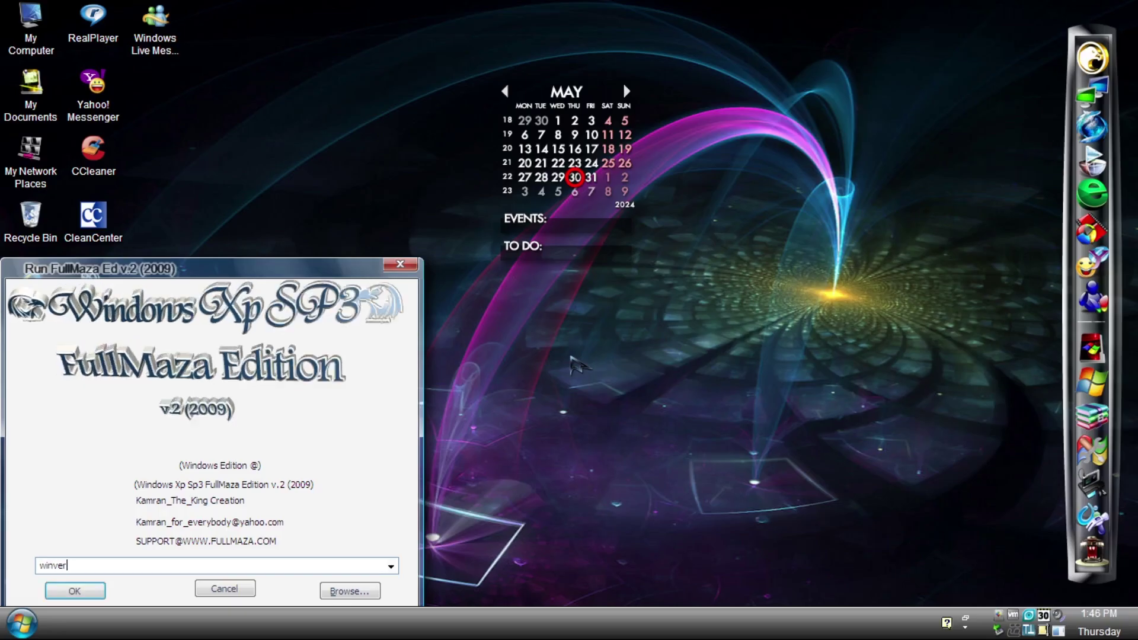
key(Return)
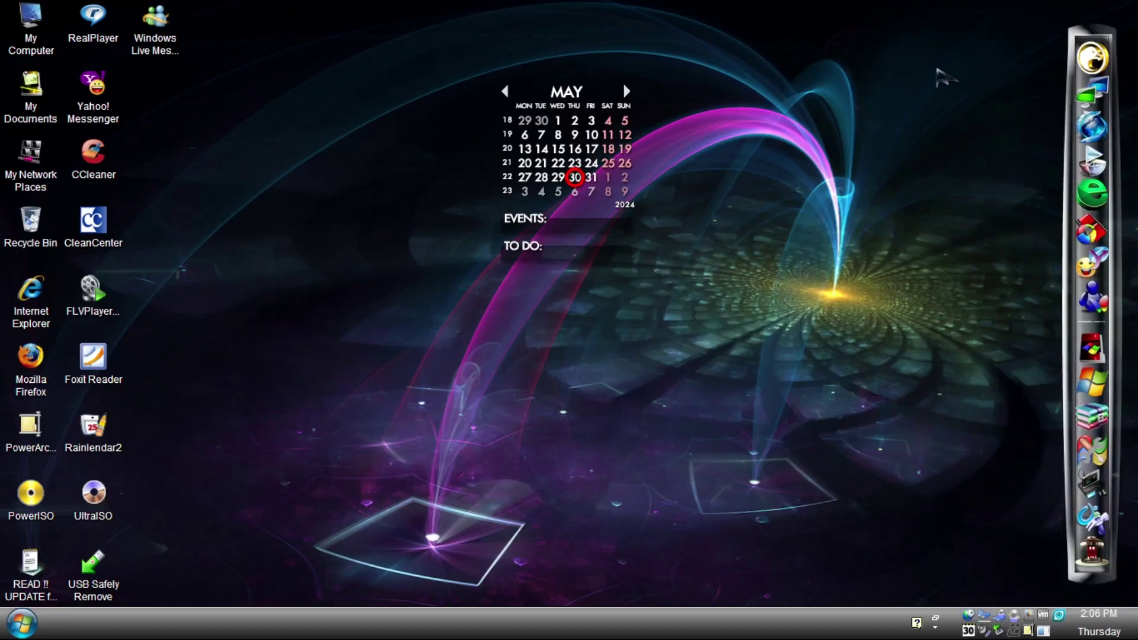
Open and close My Computer and My Network Places, then proceed with the Firefox import wizard.
click(1093, 57)
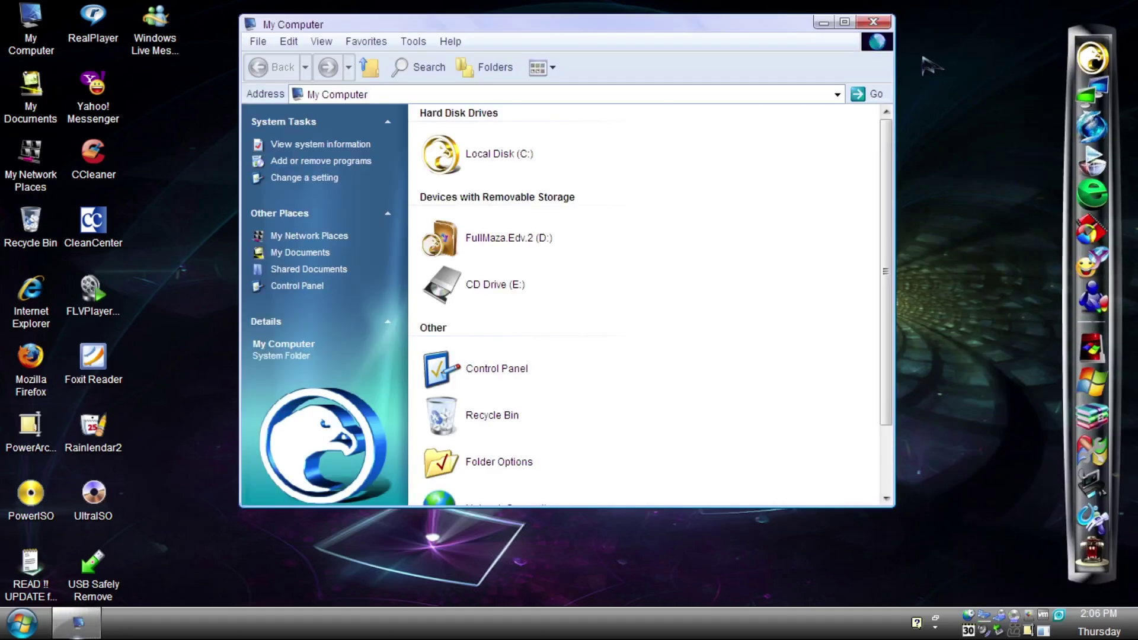
click(867, 20)
click(1094, 90)
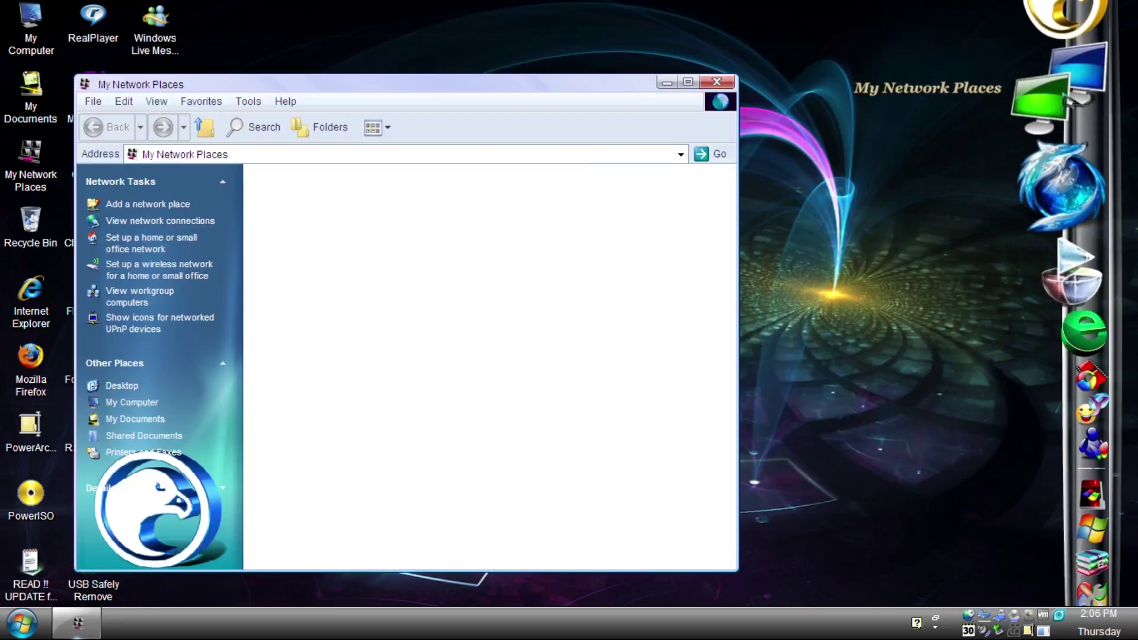
click(735, 86)
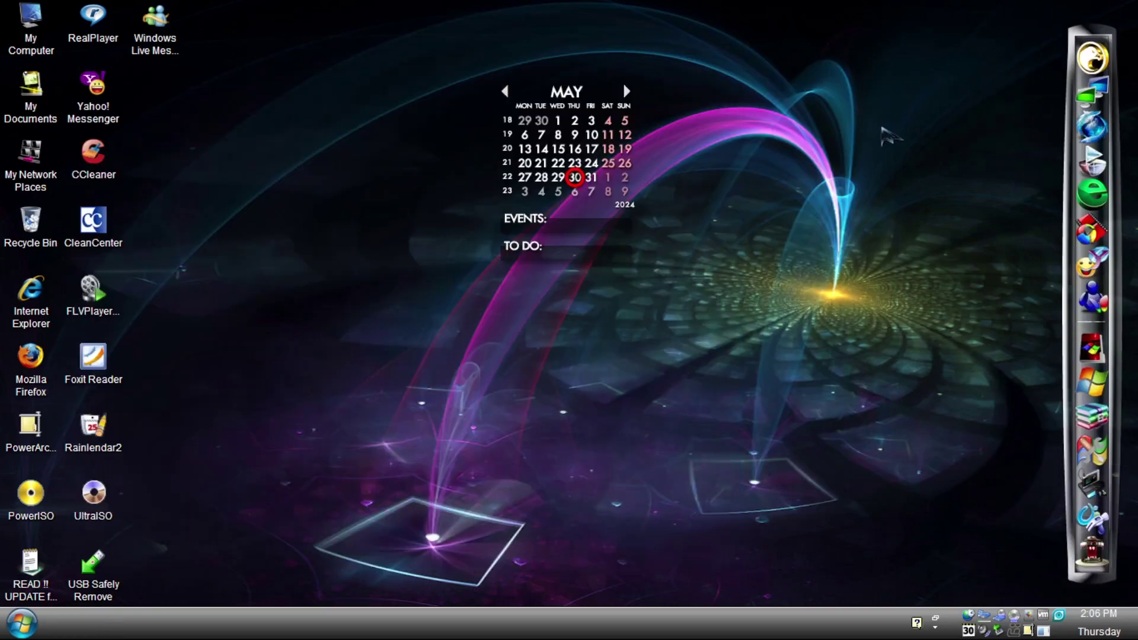
click(676, 450)
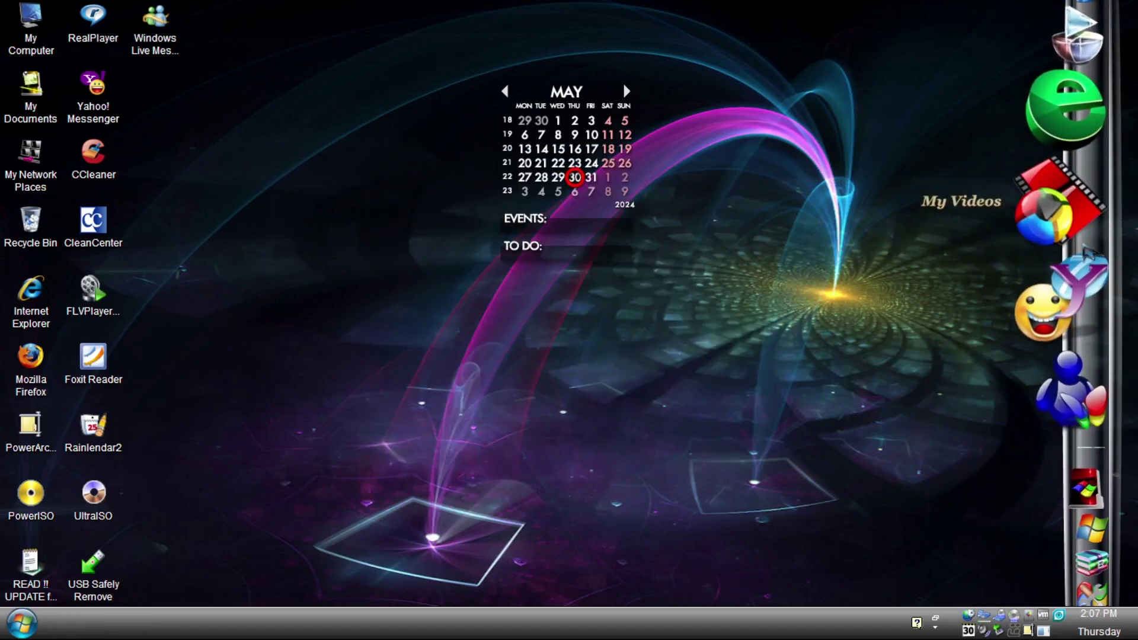
Try opening My Videos and My Music with Media Player Classic, dismissing the path error.
click(1052, 211)
click(713, 121)
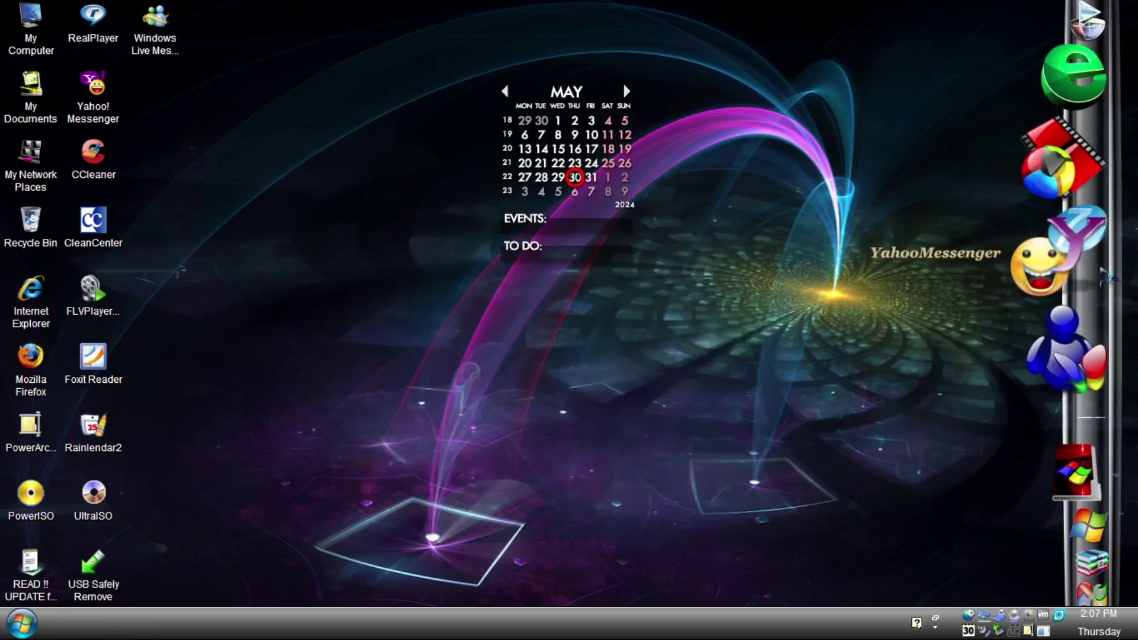
click(1067, 475)
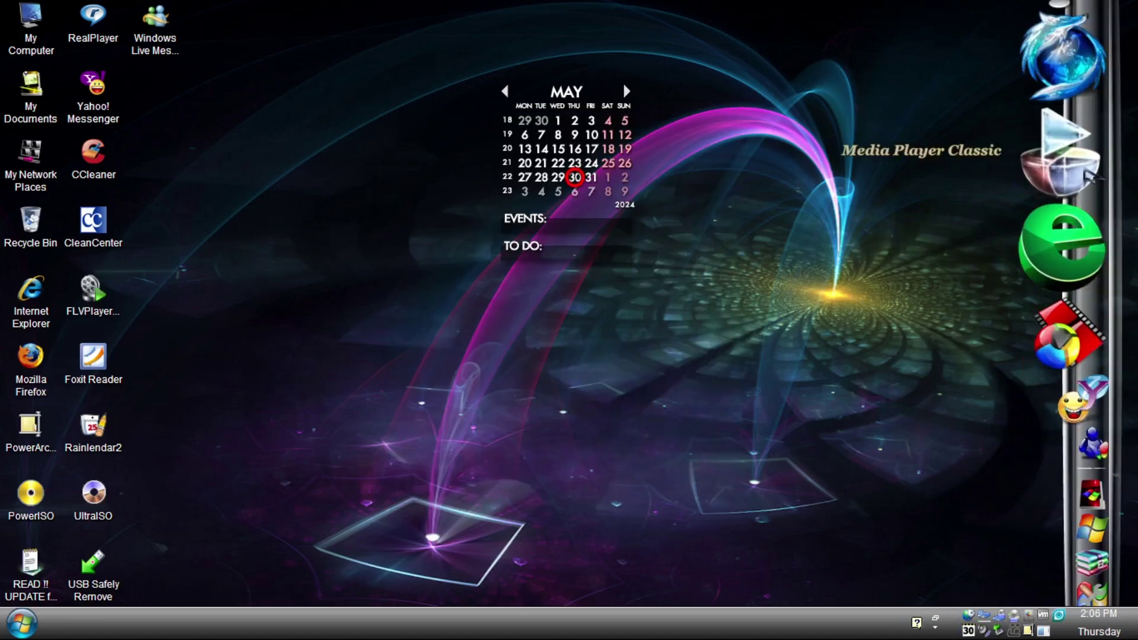
click(1091, 172)
click(571, 366)
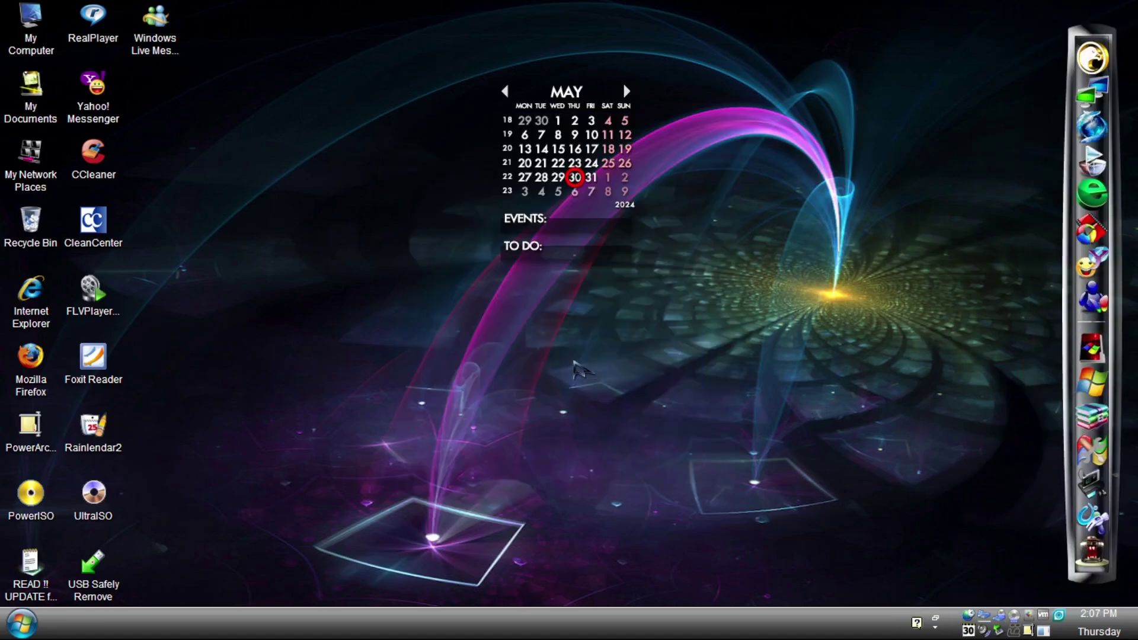
Launch Media Player Classic from All Programs, close it, and select the PowerArchiver shortcut.
click(22, 623)
click(71, 559)
mouse_move(228, 386)
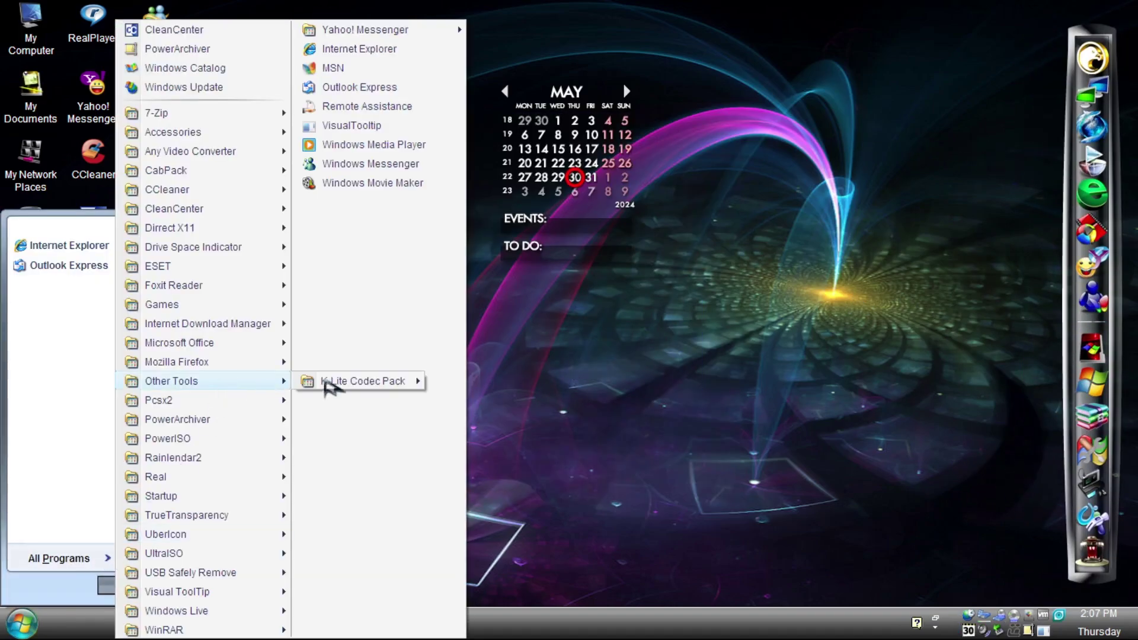
mouse_move(379, 386)
click(455, 462)
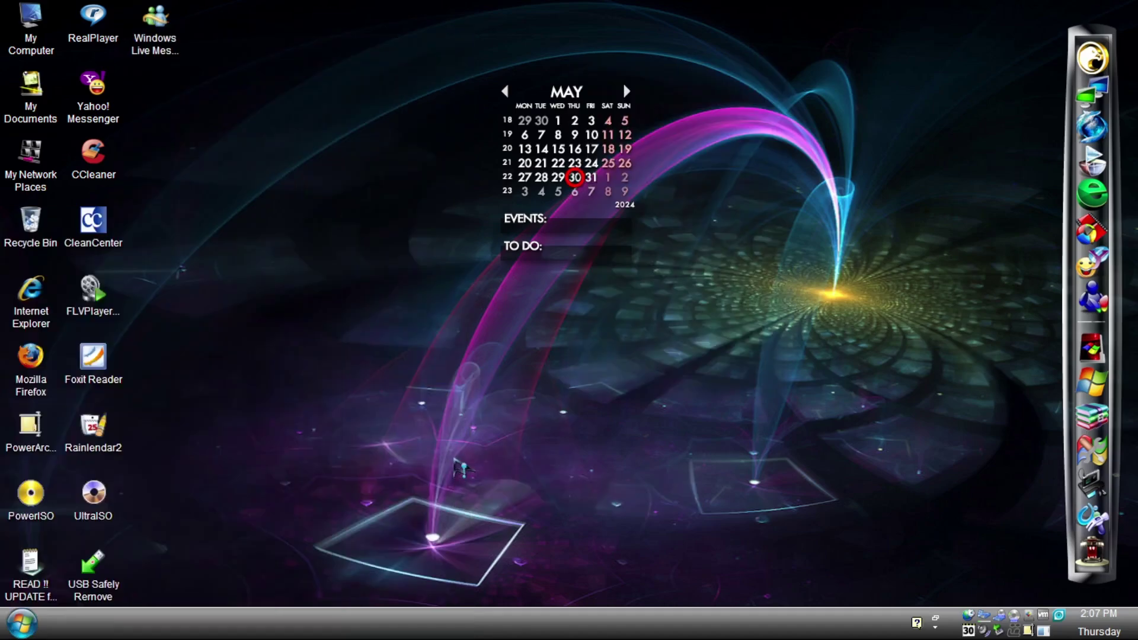
key(alt+F4)
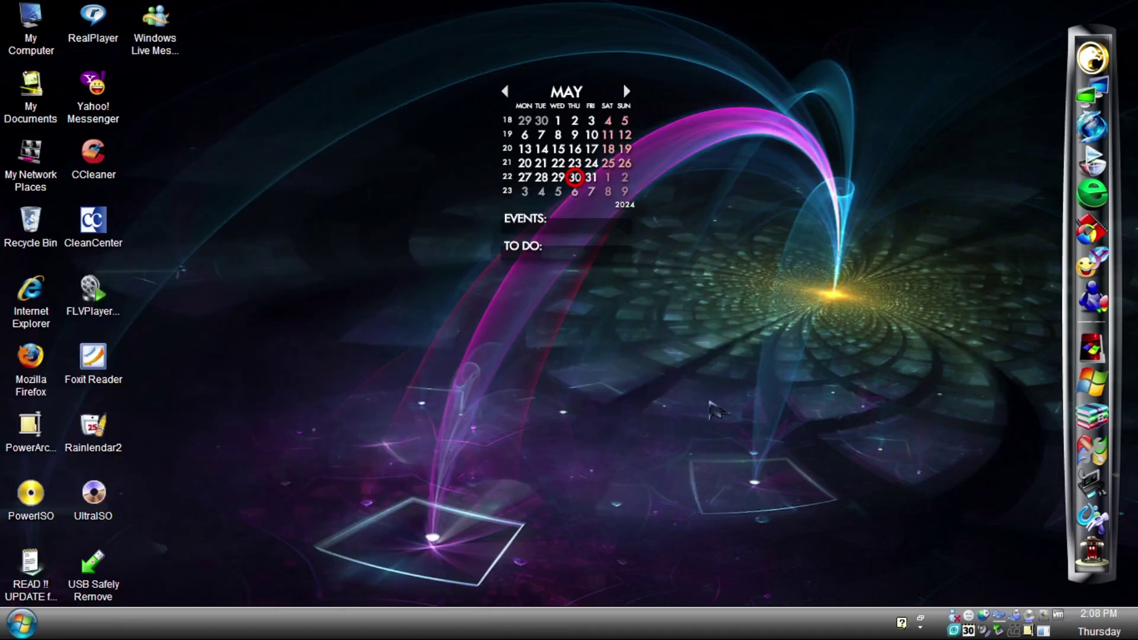
click(31, 425)
Set up PowerArchiver with the Power users interface and dismiss its tip of the day.
double_click(43, 418)
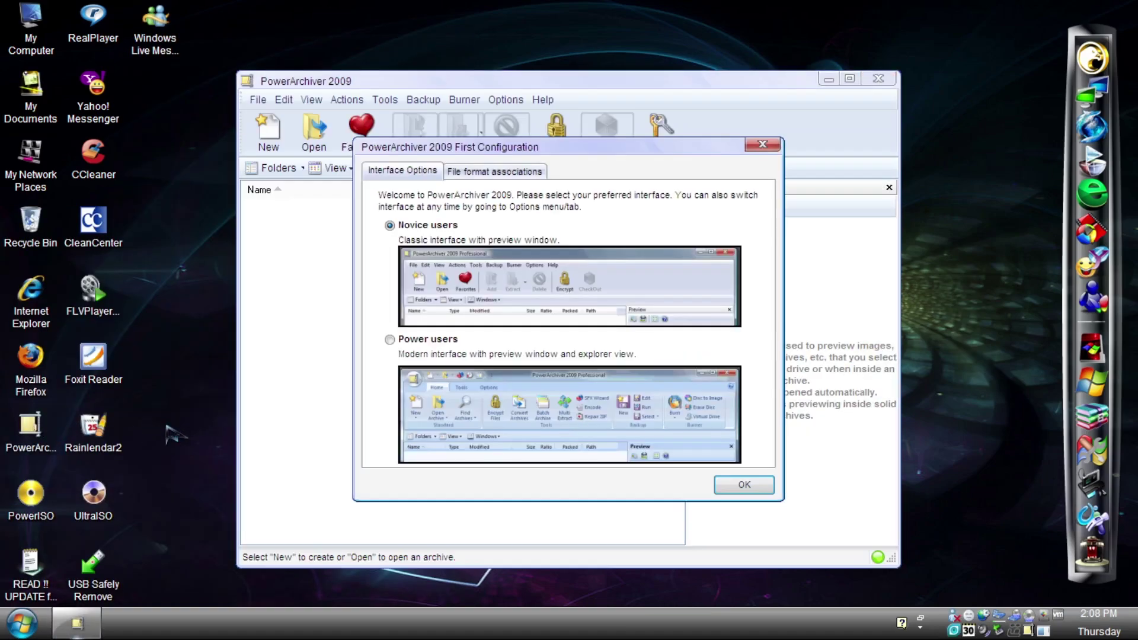
click(385, 338)
click(741, 481)
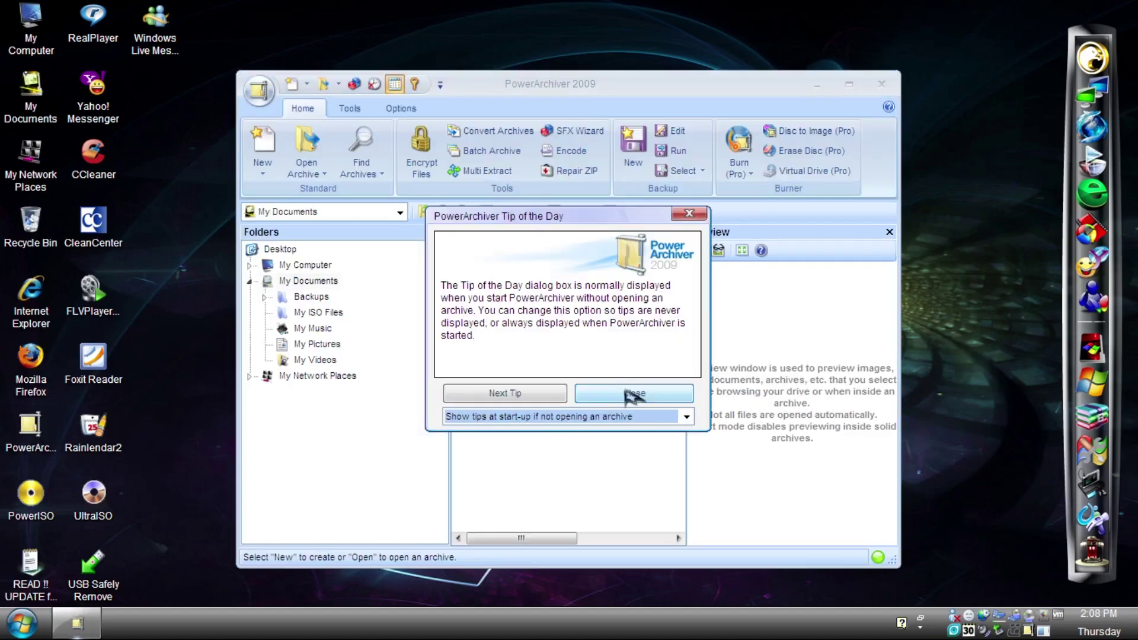
click(654, 392)
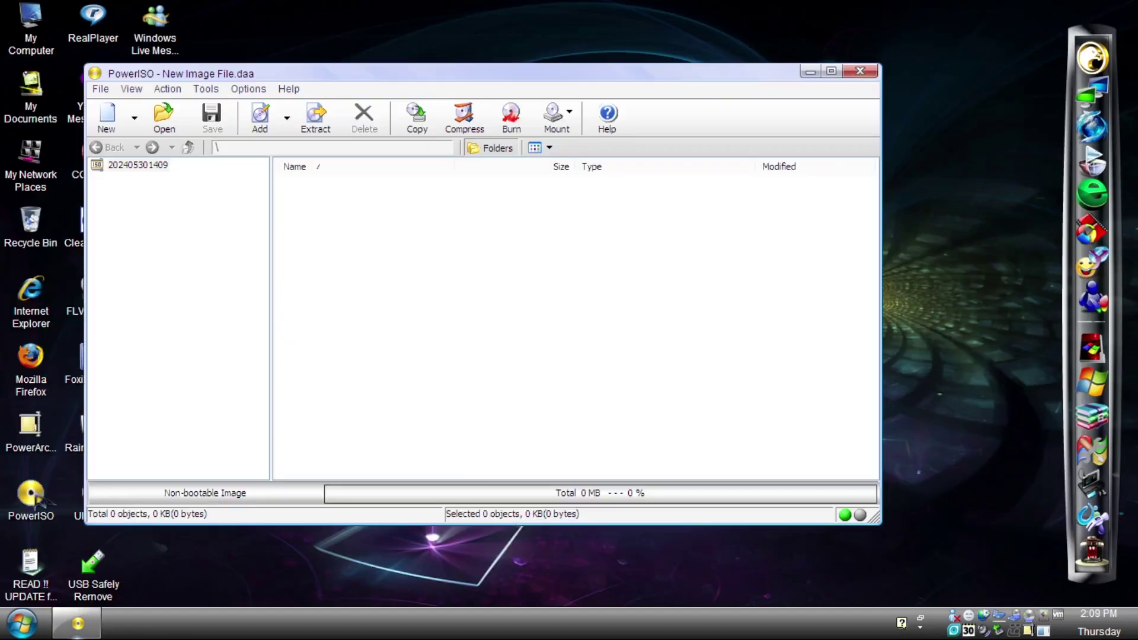
Close PowerISO, launch RealPlayer, then close the CCleaner window.
click(860, 72)
double_click(91, 23)
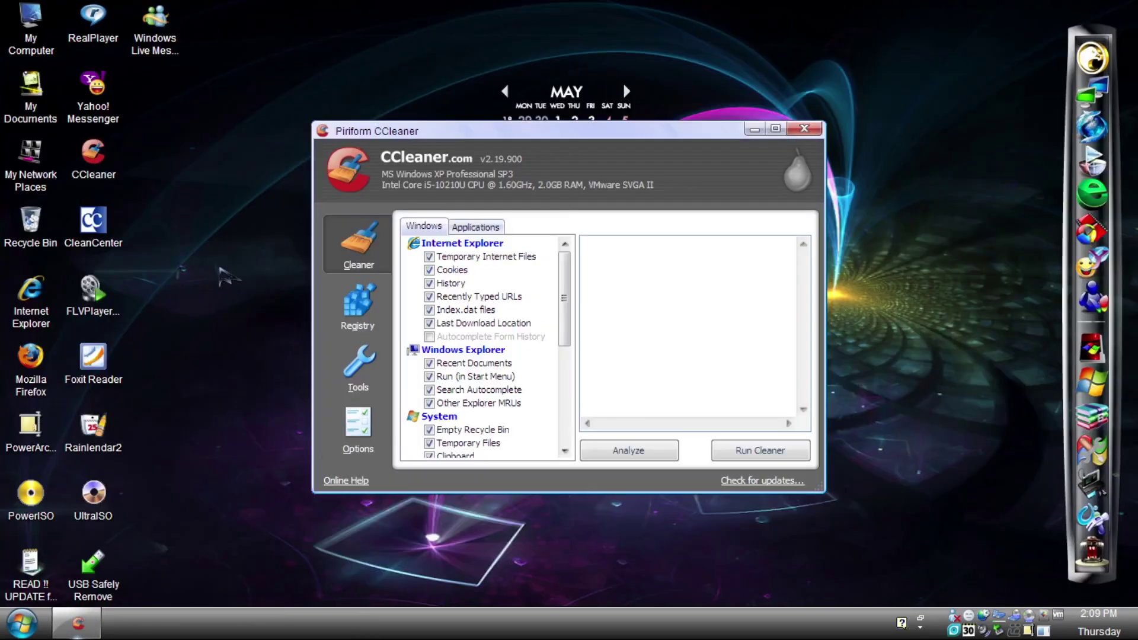
click(804, 129)
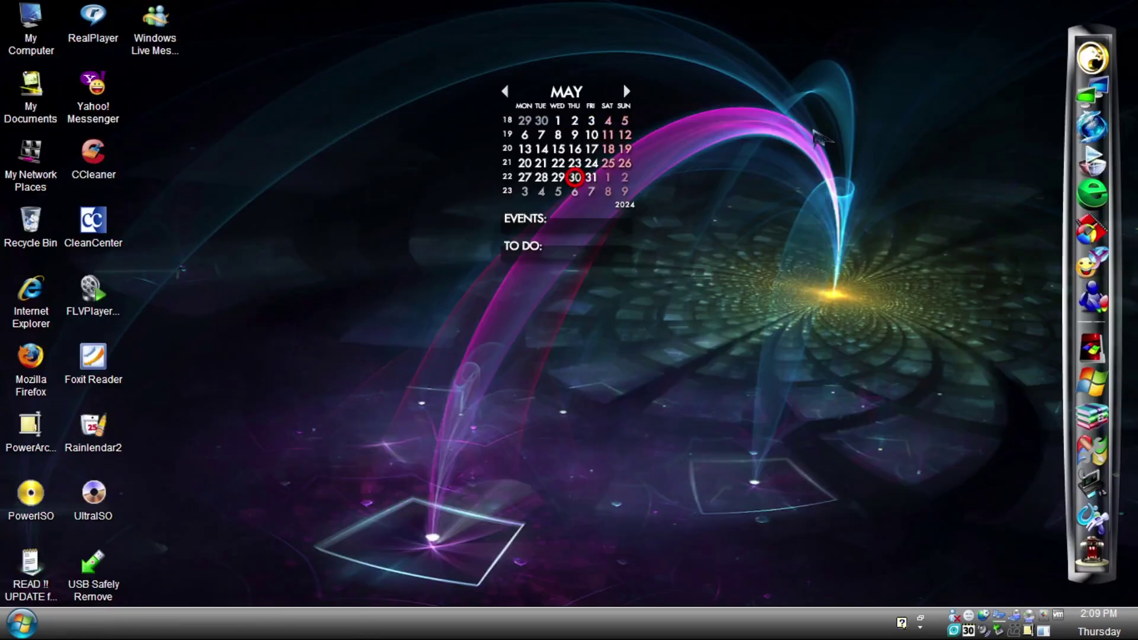
Launch CleanCenter, confirm English as the language, and cancel the download key prompt.
click(95, 222)
double_click(107, 225)
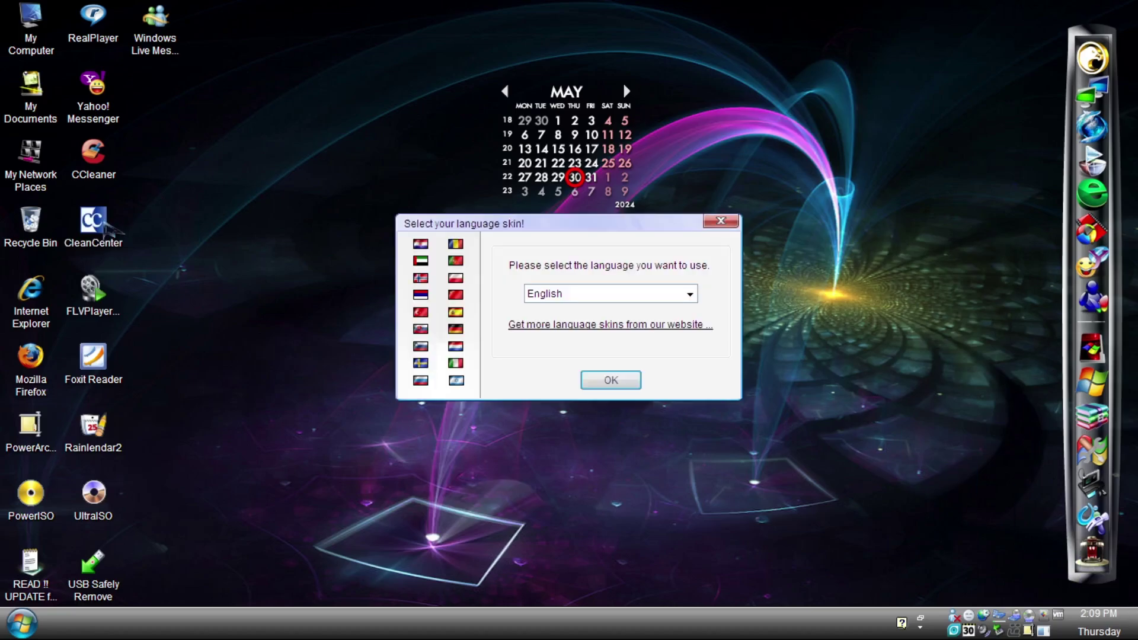
click(610, 379)
click(600, 384)
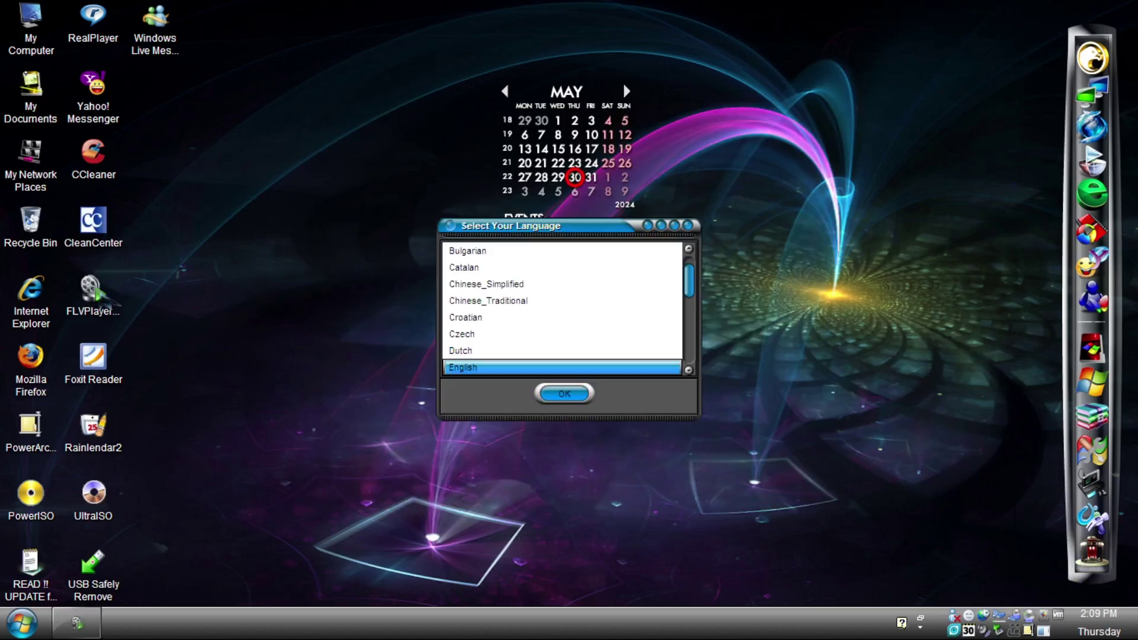
Set FLVPlayer to English, accept the update, pick a skin, close it, and launch Foxit Reader.
click(568, 392)
click(536, 364)
scroll(498, 285, down, 3)
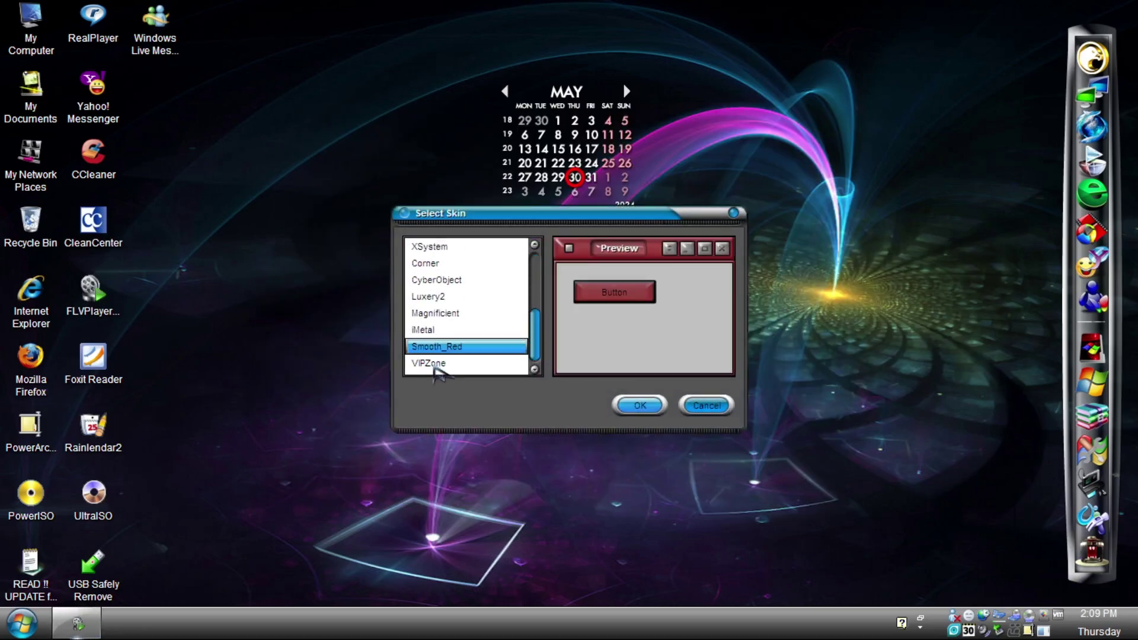
click(451, 333)
click(641, 404)
click(722, 162)
double_click(93, 355)
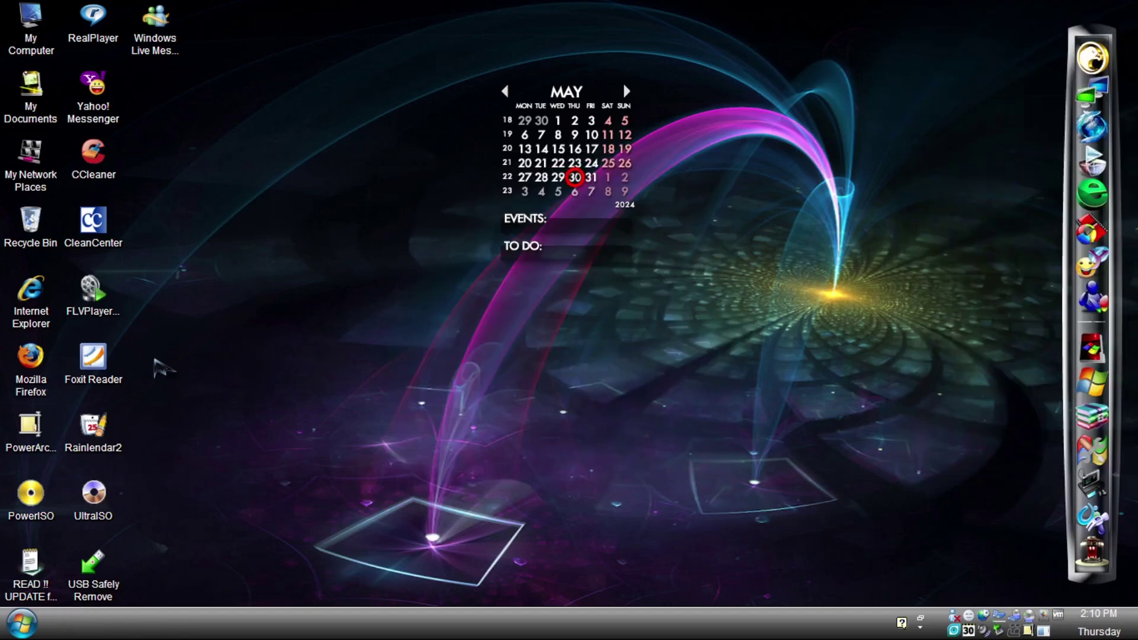
Close Foxit Reader, decline a second Rainlendar2 instance, and dismiss the useful tip balloon.
click(1090, 6)
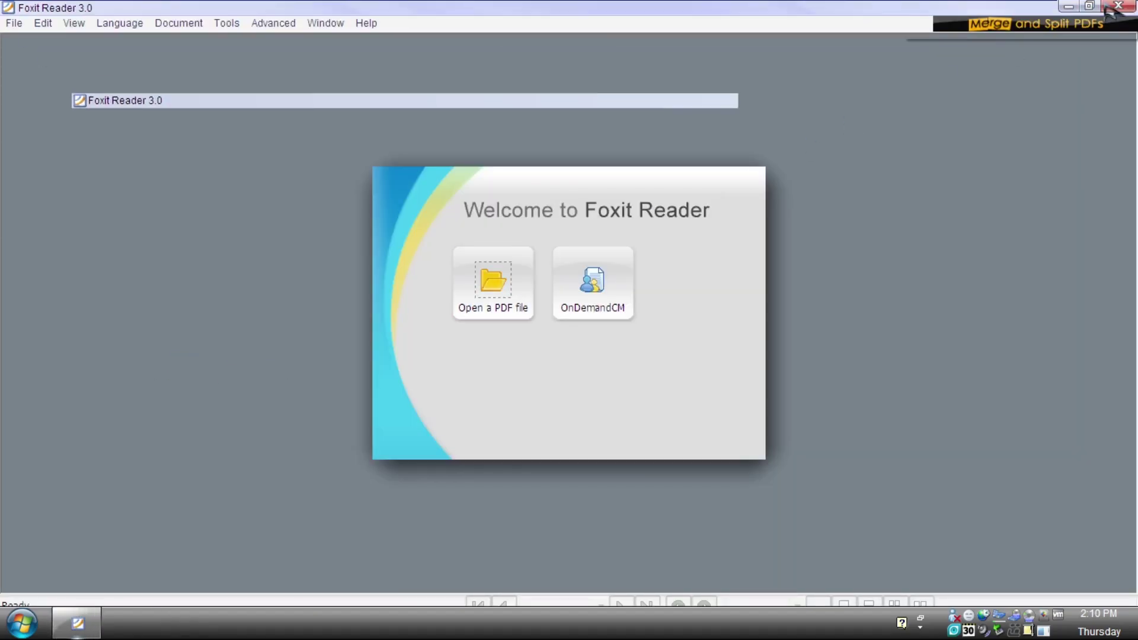
key(alt+F4)
double_click(89, 432)
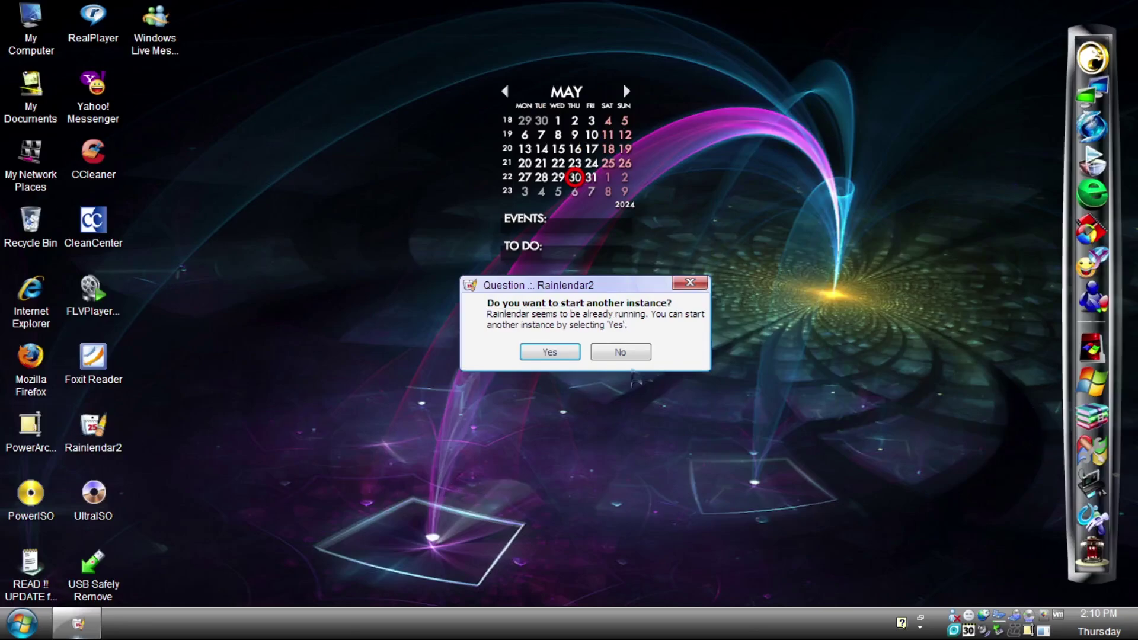
click(623, 352)
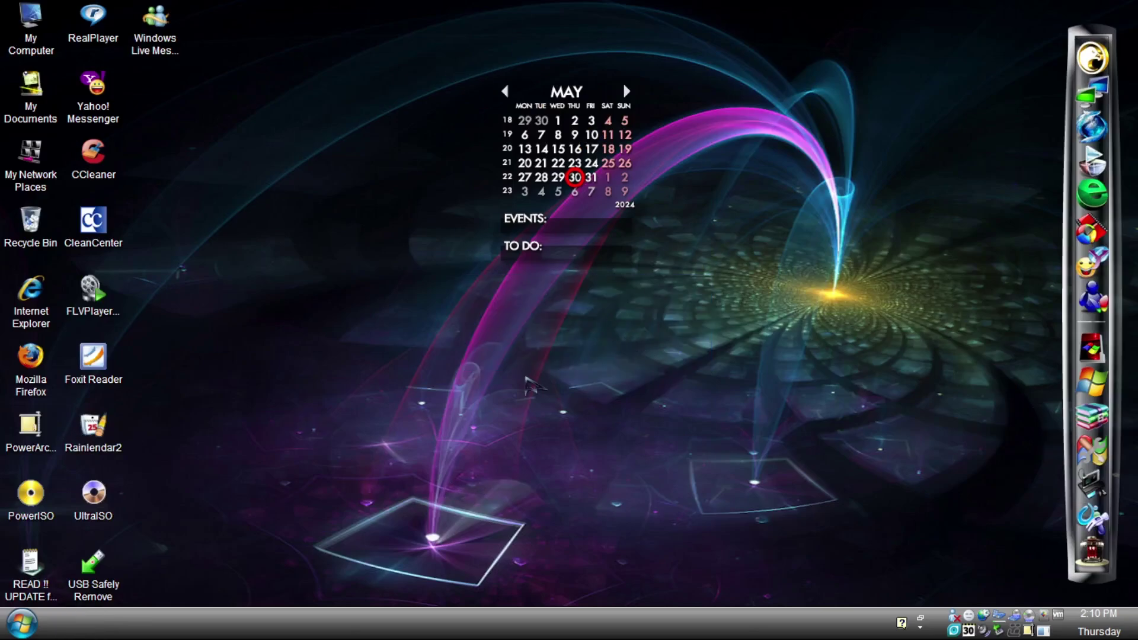
click(102, 507)
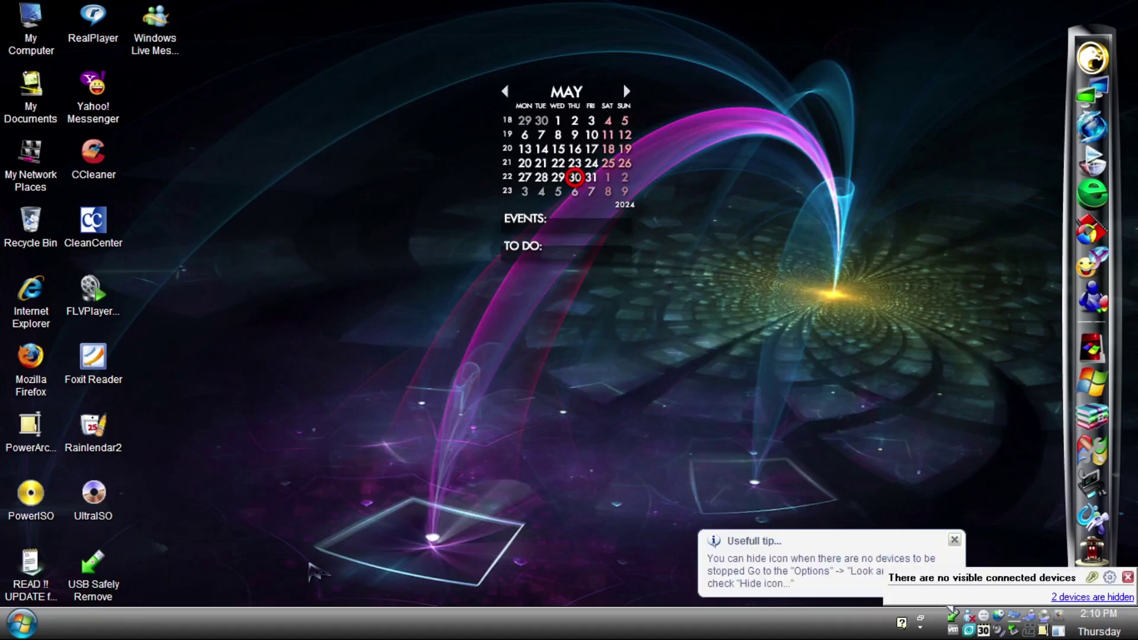
click(952, 540)
Launch 7-Zip File Manager from All Programs and close it.
click(21, 622)
click(56, 554)
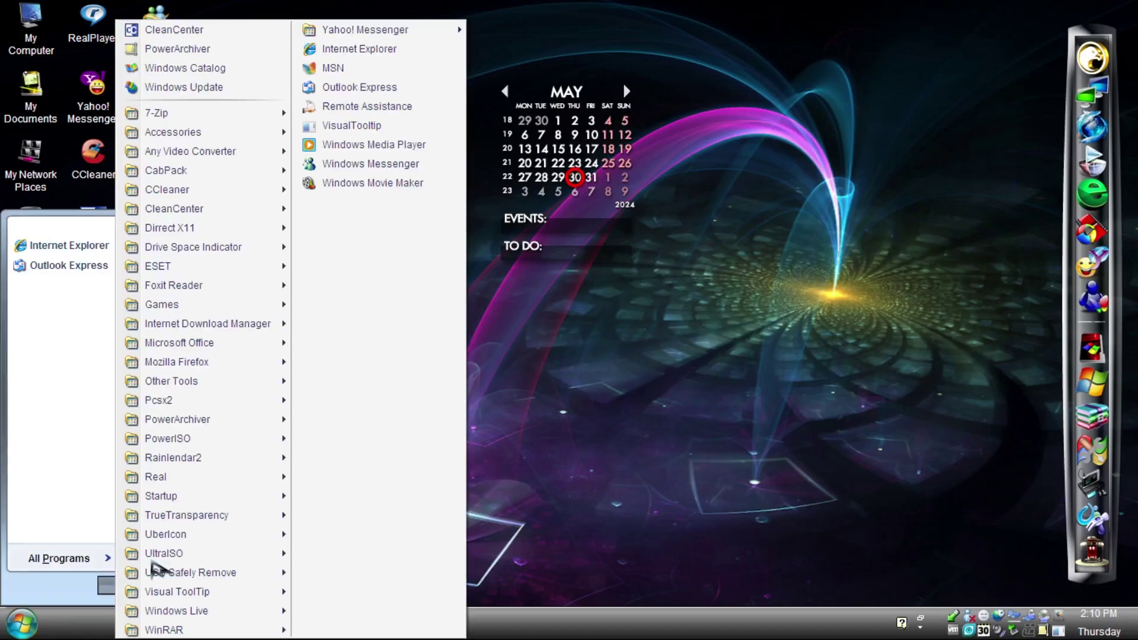
click(332, 114)
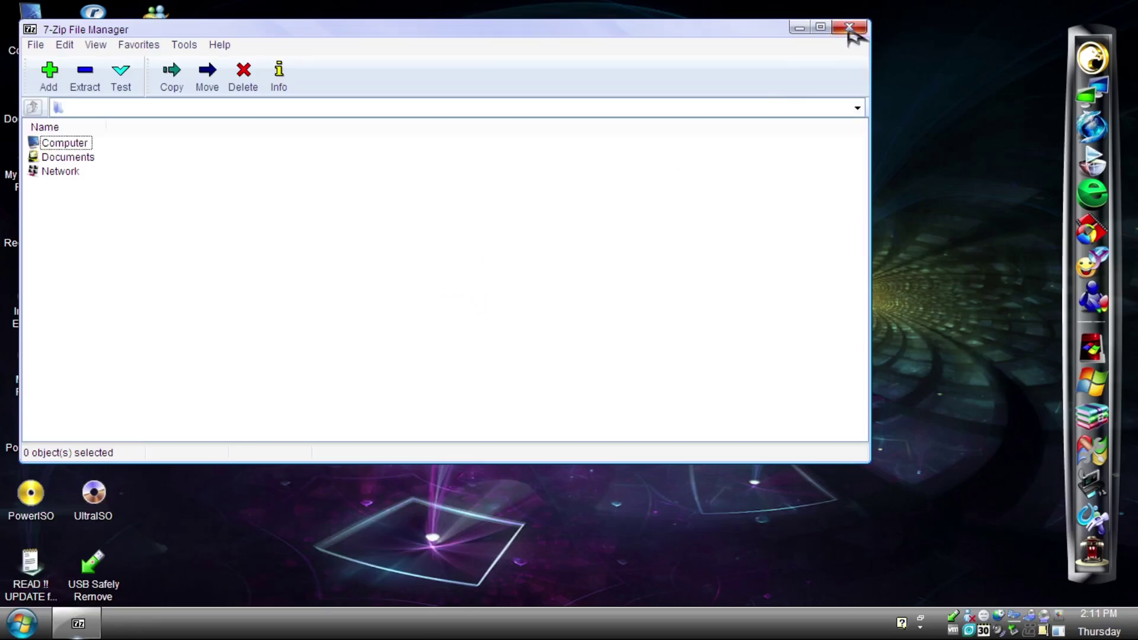
click(860, 27)
Launch Any Video Converter from the All Programs list.
key(super)
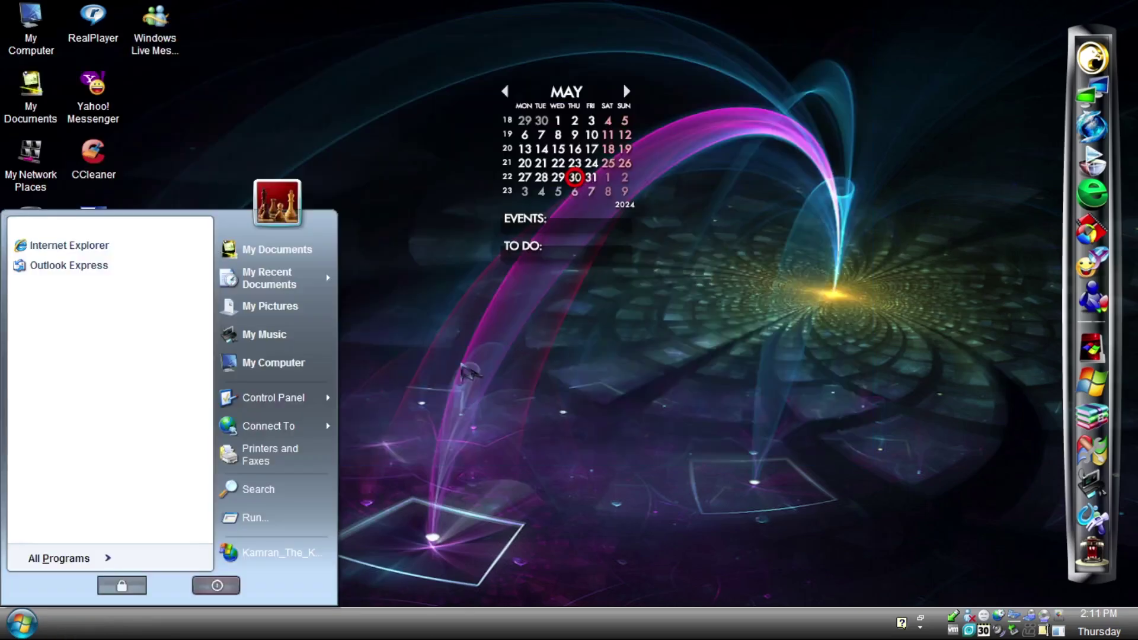
click(60, 558)
mouse_move(261, 152)
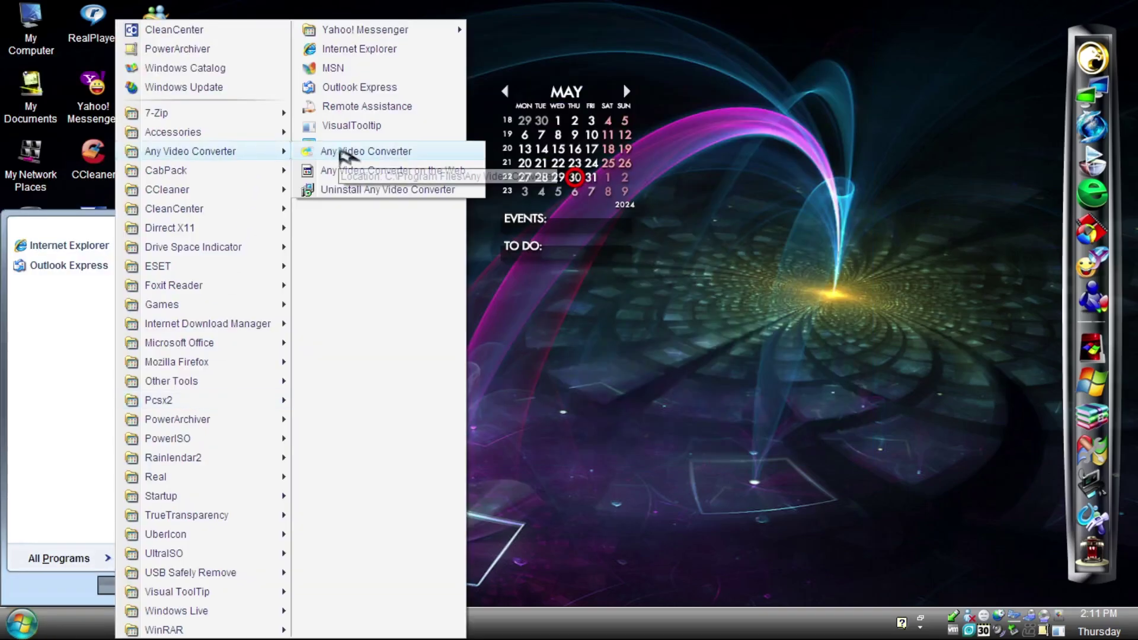
click(345, 153)
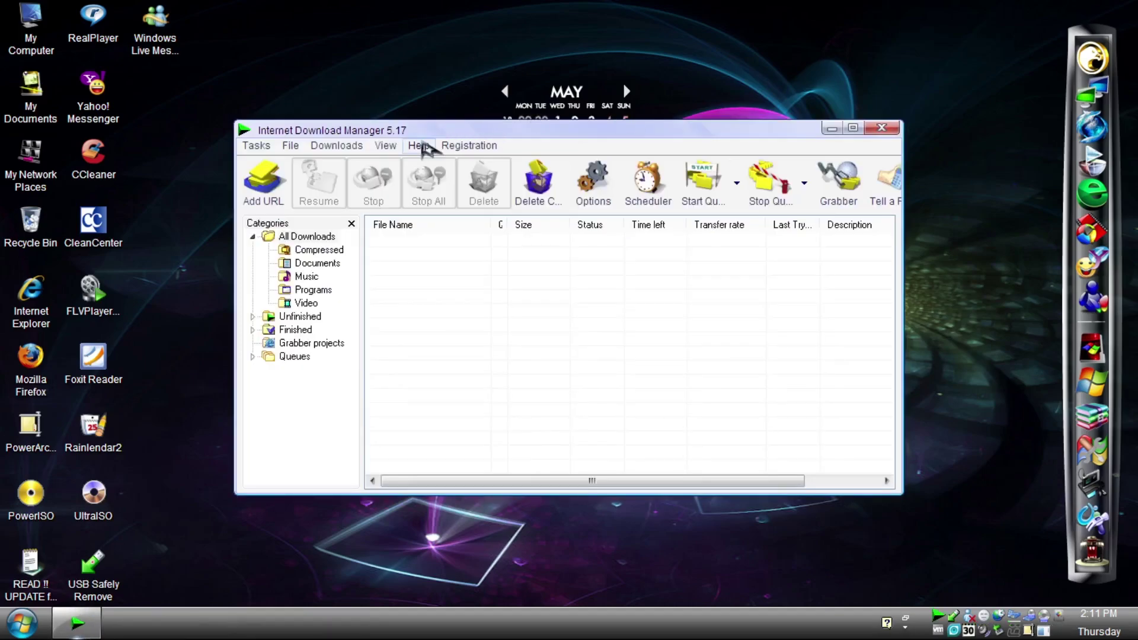
View Internet Download Manager's version and licence details, then close them.
click(418, 146)
click(427, 309)
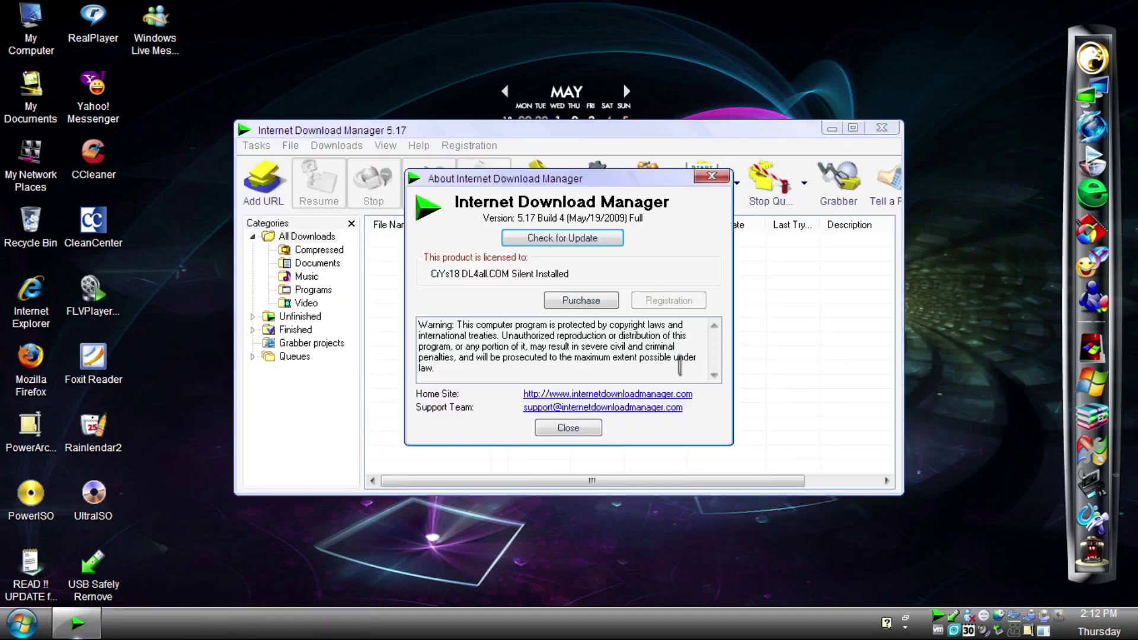
click(712, 176)
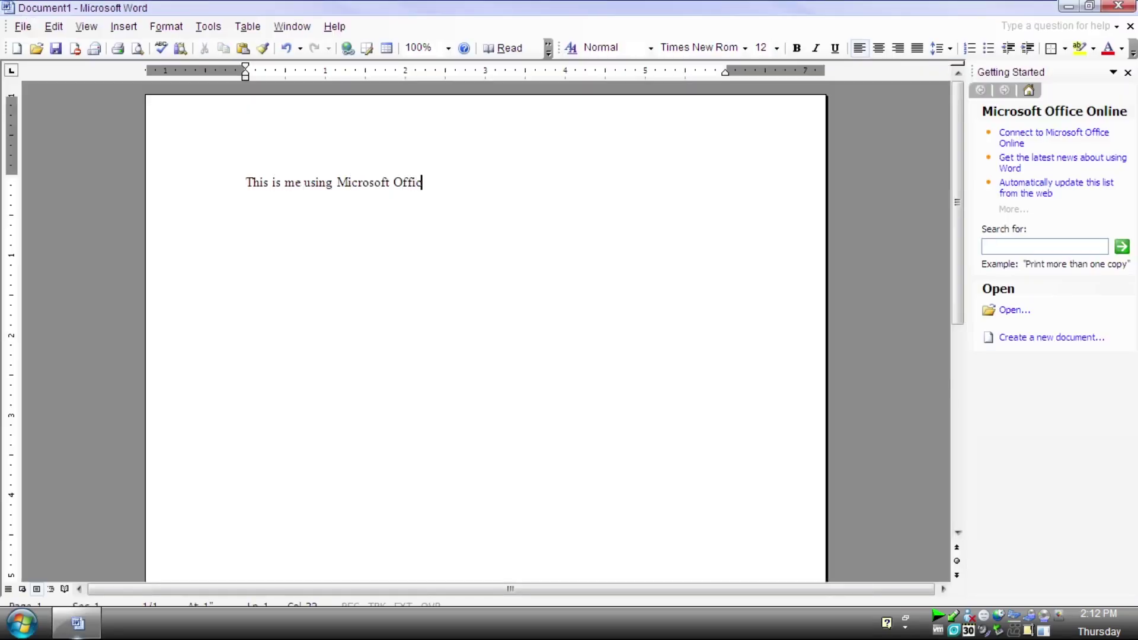
Let Word autocorrect a word, confirm the PCSX2 plugin configuration, and close PCSX2.
key(BackSpace)
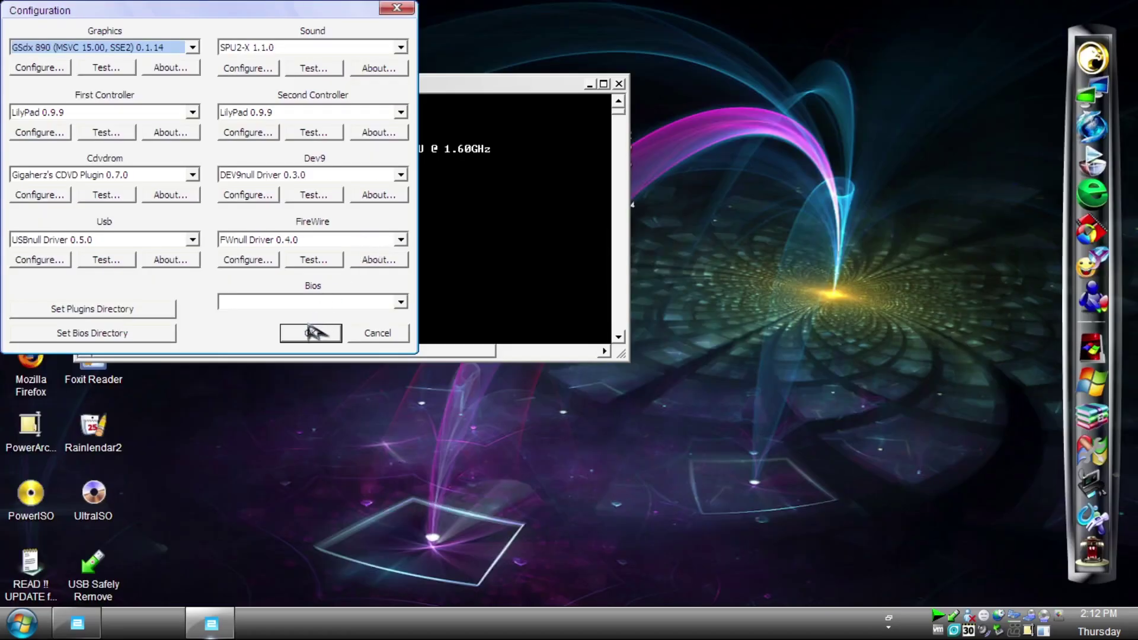
click(309, 332)
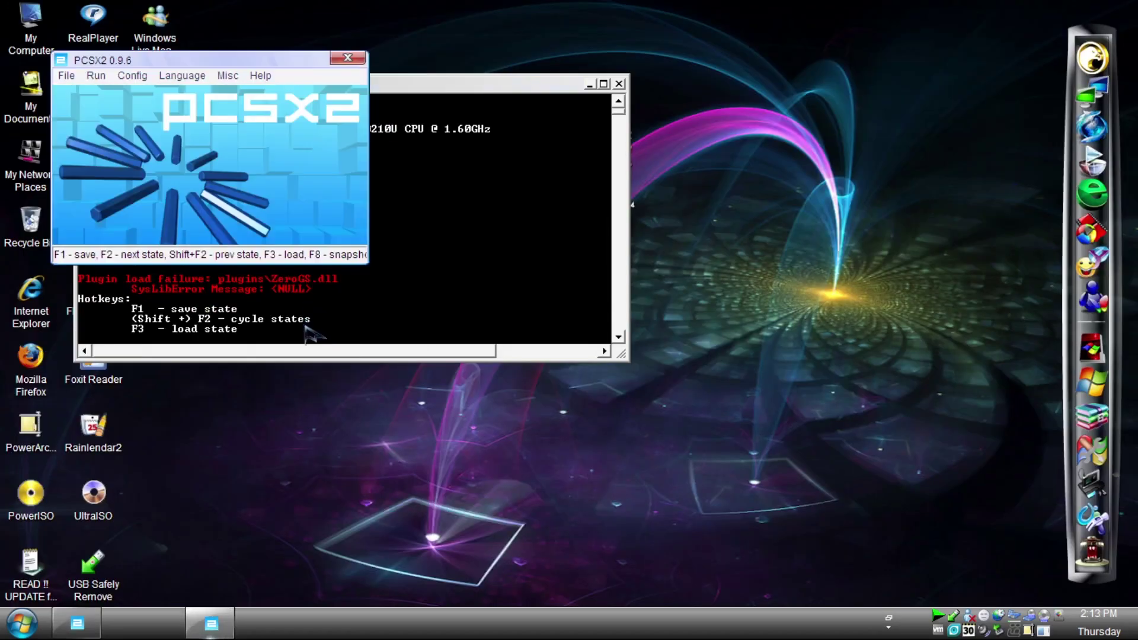
click(348, 58)
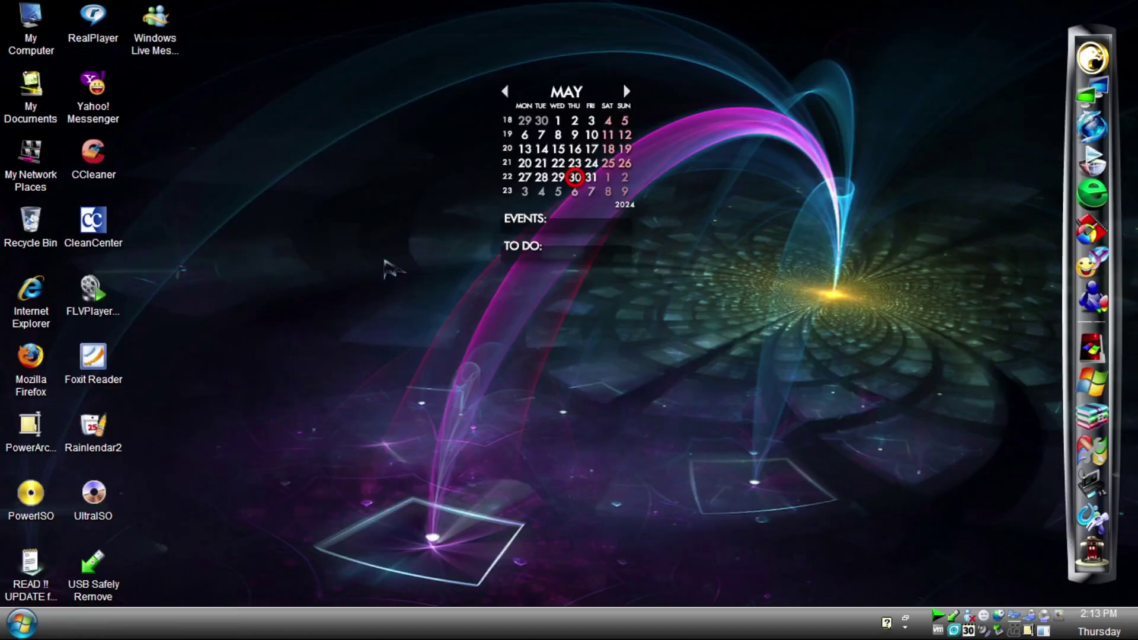
click(22, 622)
Launch Visual ToolTip from the Start menu's All Programs list.
click(65, 558)
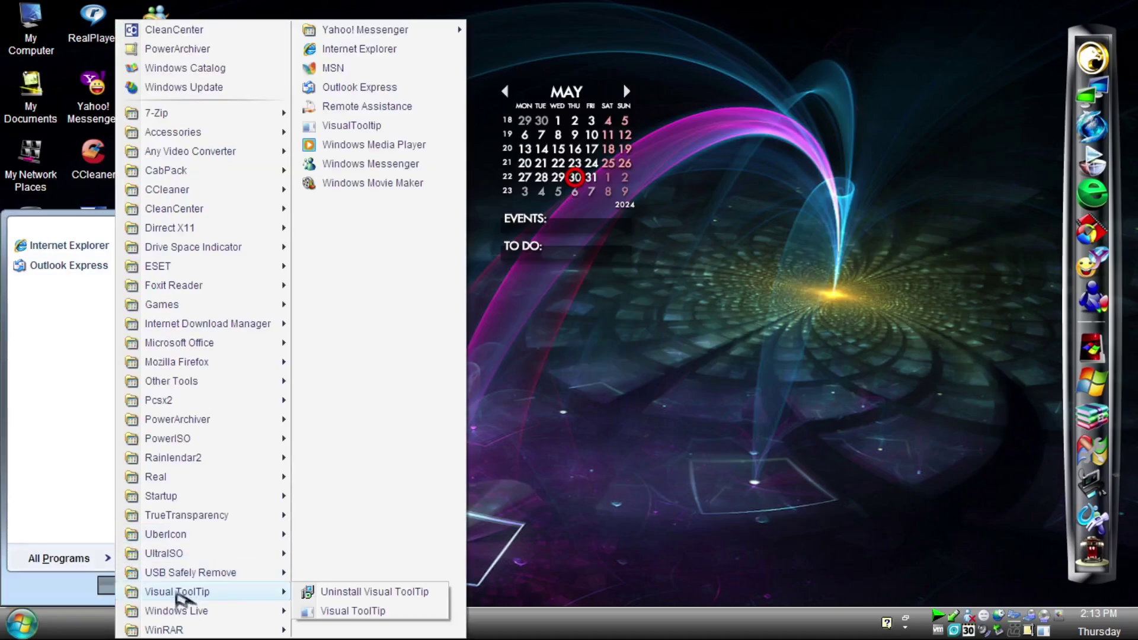
click(347, 615)
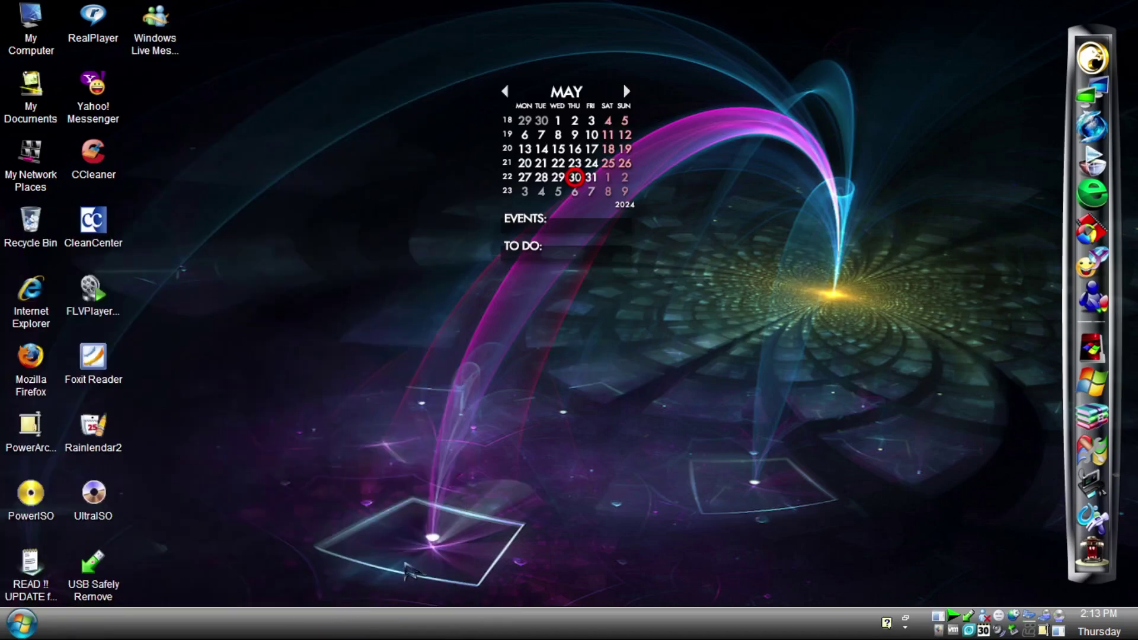